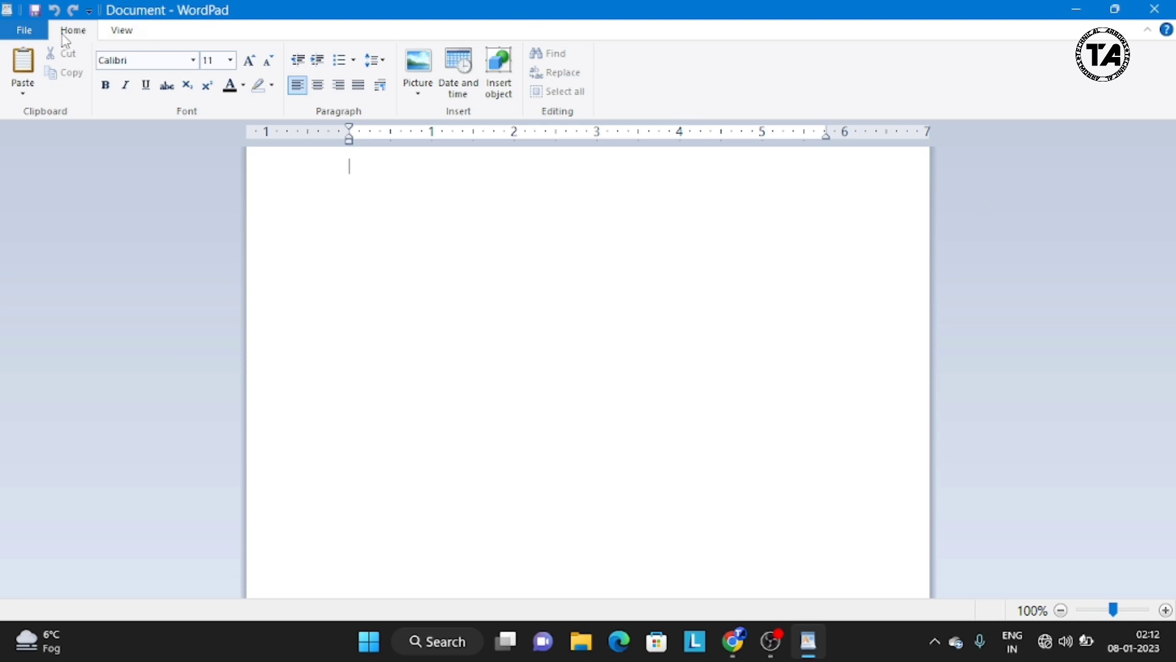
Open the recent document class wordpad and copy its closing passage starting at "of file formats"
left_click(32, 35)
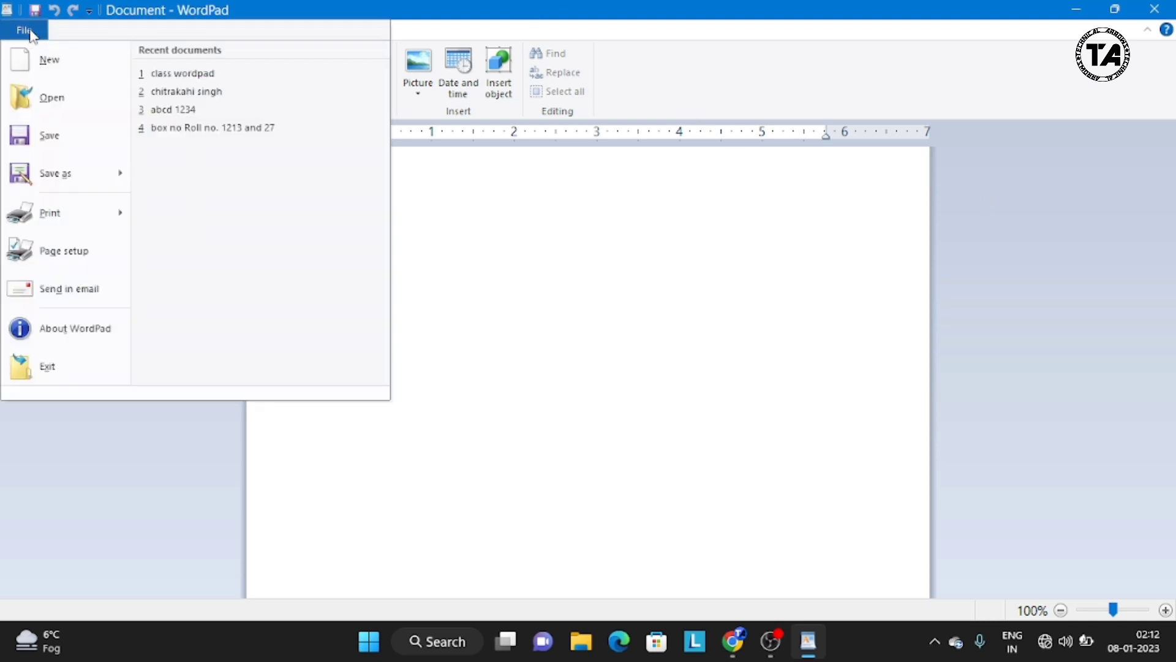
left_click(151, 74)
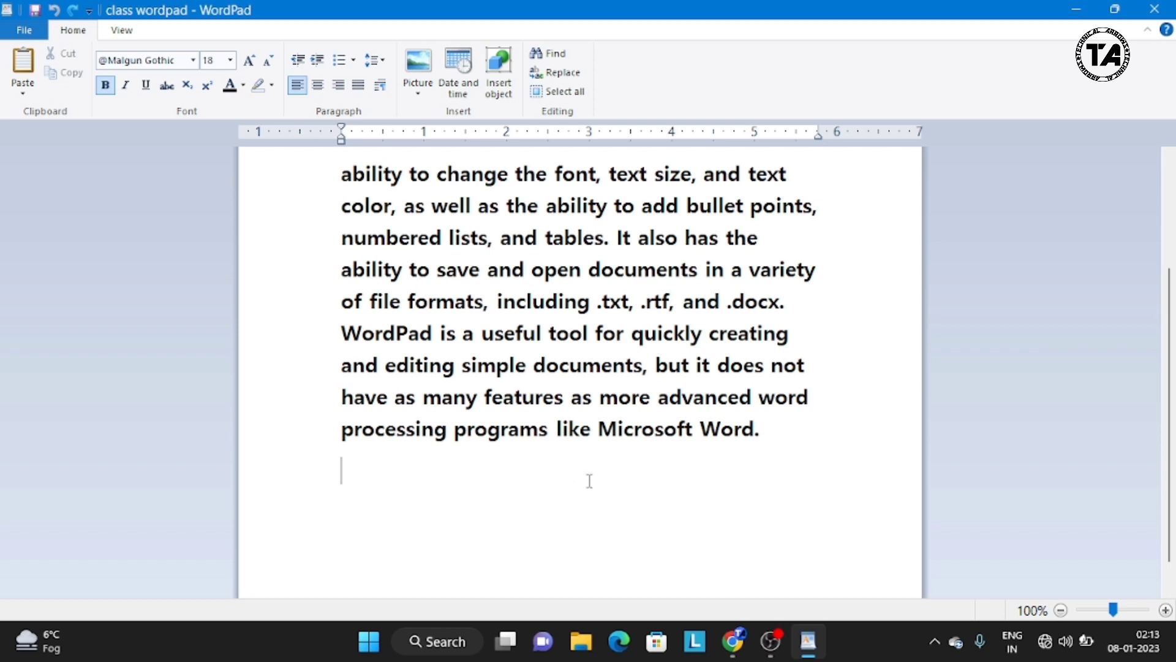
left_click_drag(795, 456, 355, 321)
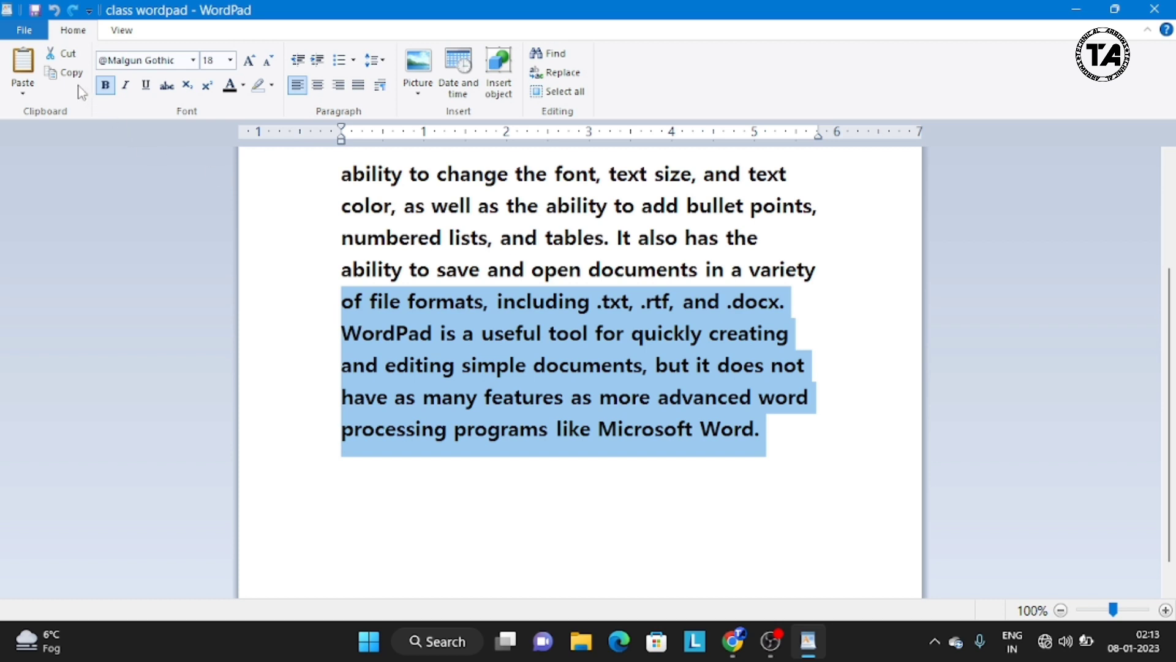
left_click(75, 84)
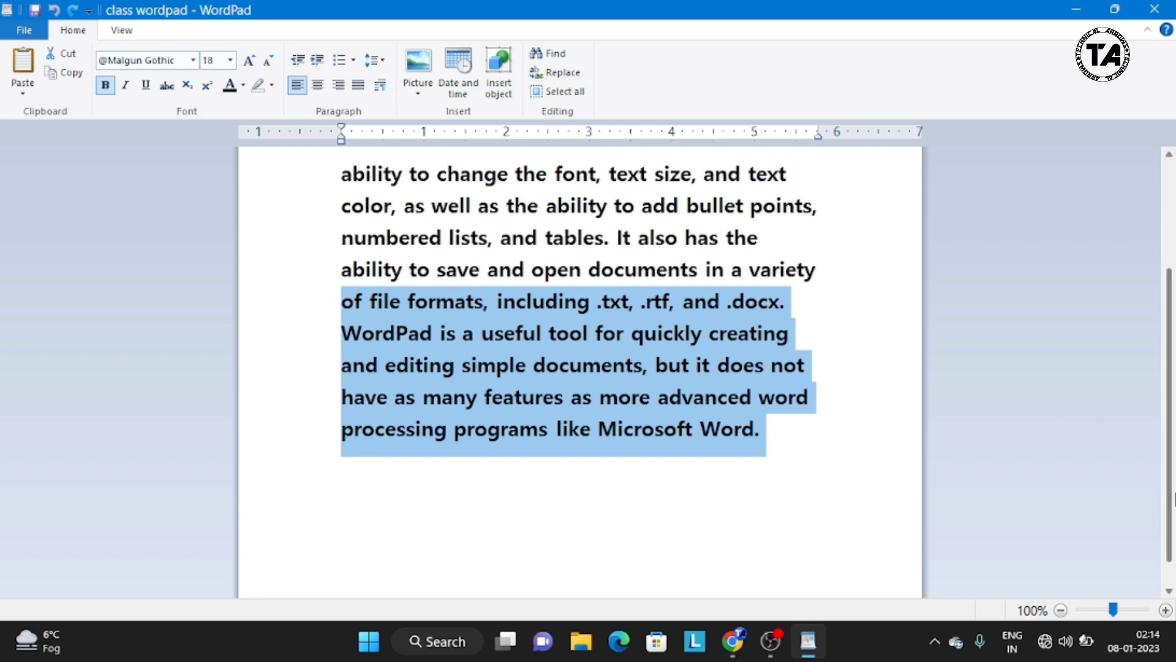
Paste the copied passage below the paragraph as a Wordpad Document using Paste Special
scroll(1174, 500, "down", 1)
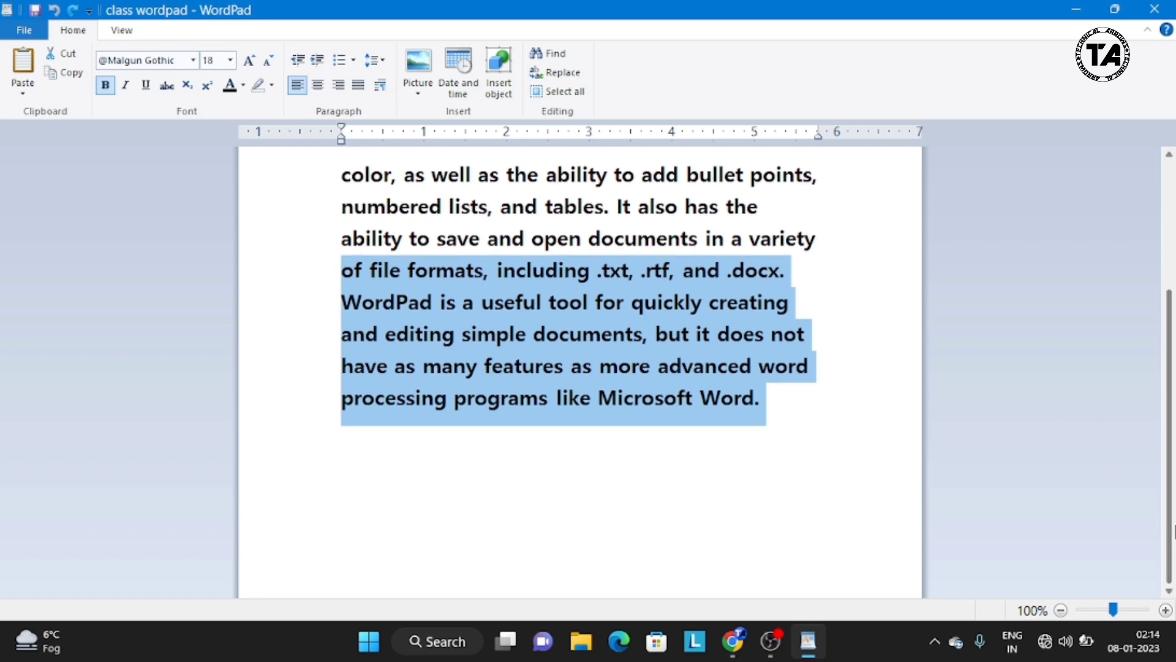
left_click(360, 492)
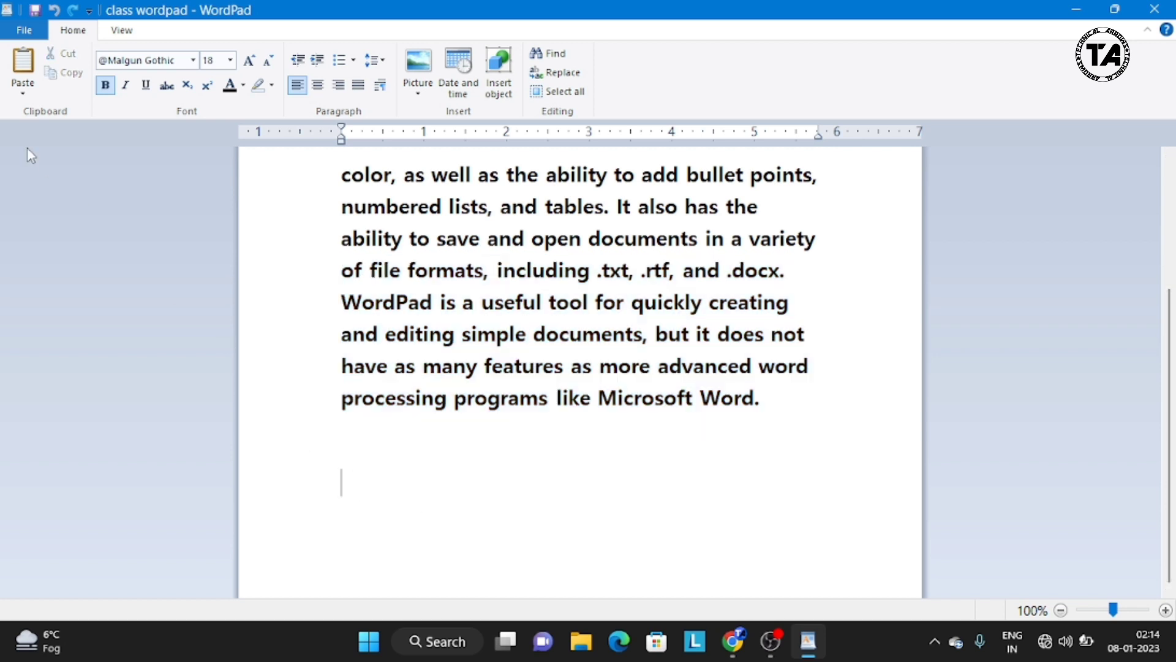
left_click(25, 93)
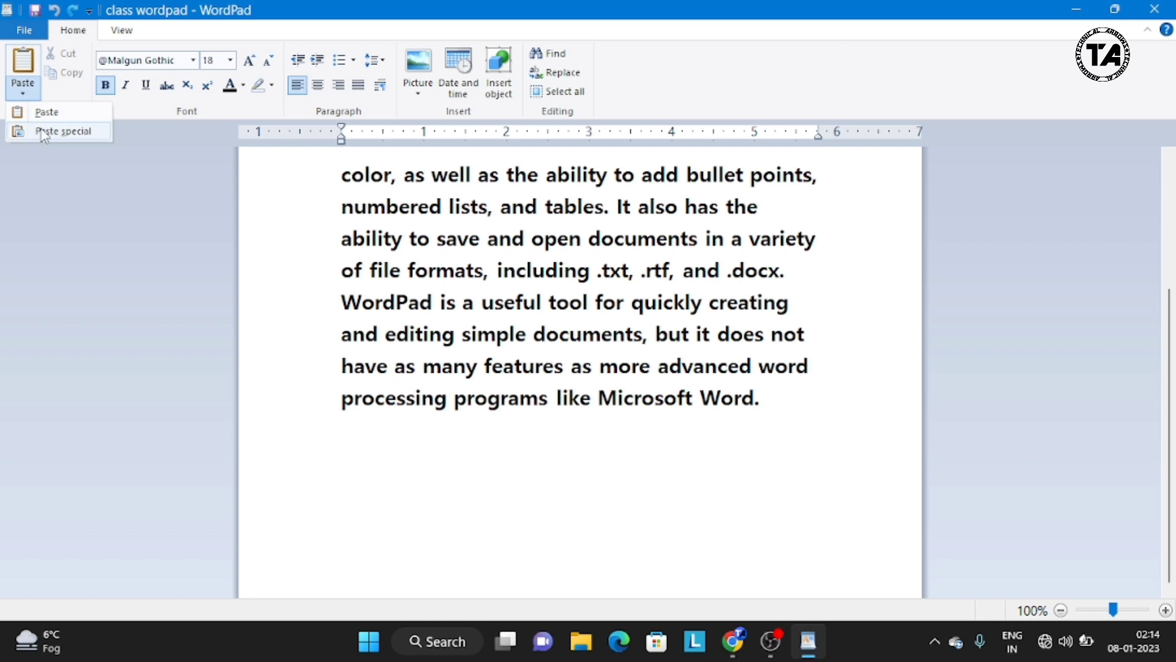
left_click(84, 139)
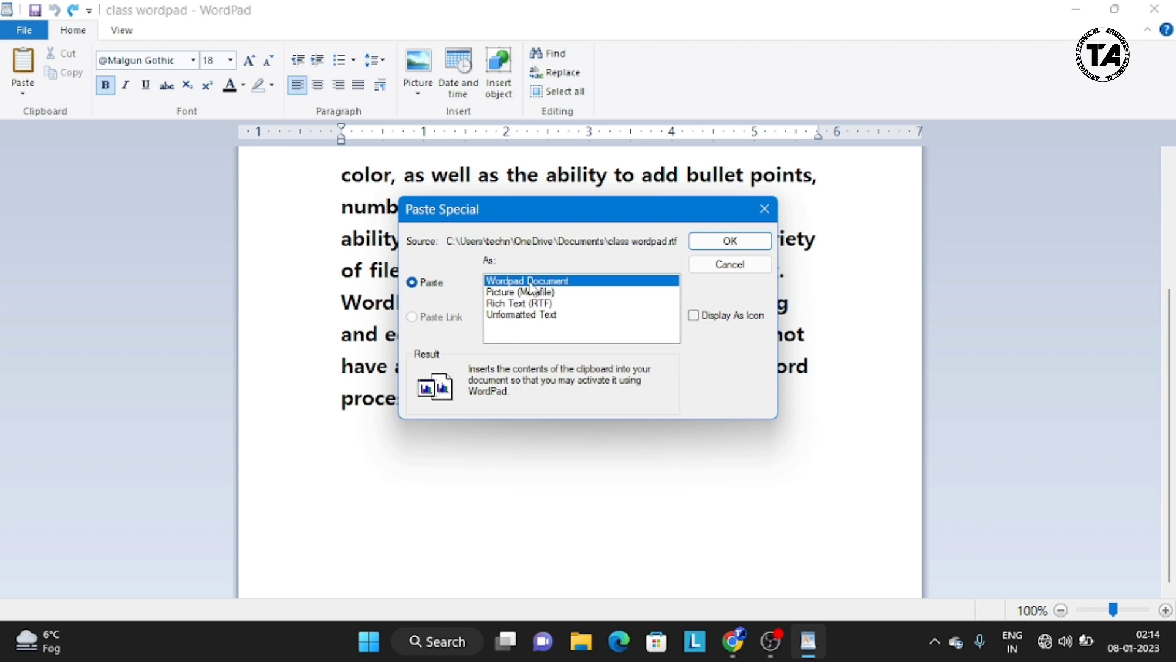
left_click(730, 241)
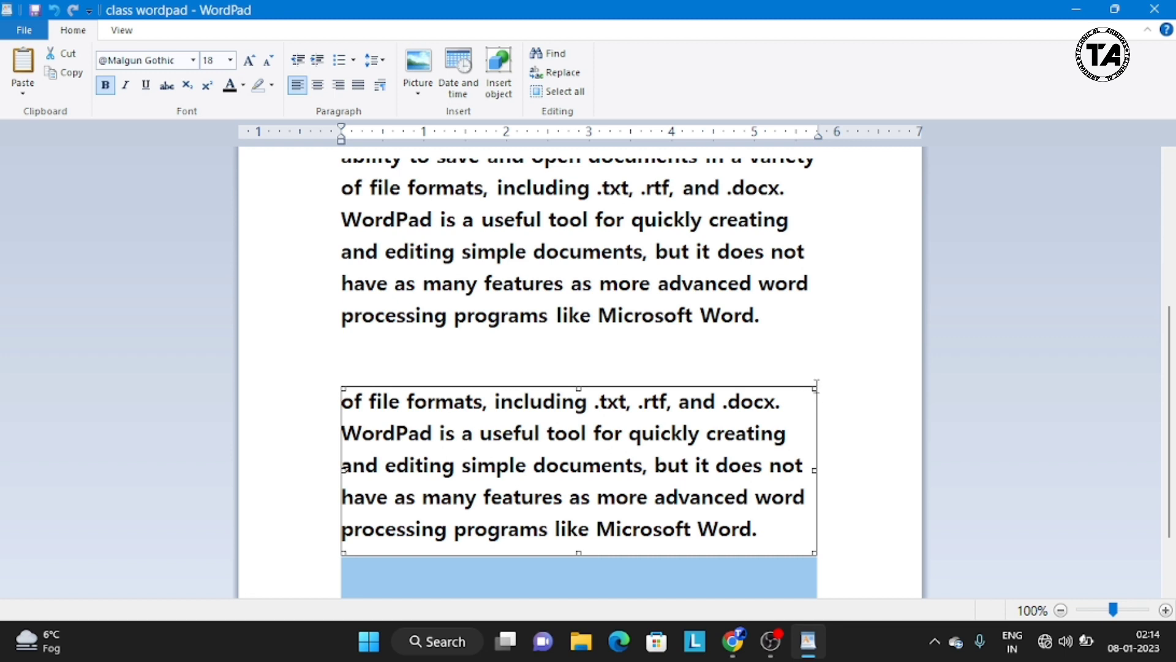
Enlarge the embedded passage to about 6.3 inches wide, and open and close it in its own editing window
left_click_drag(817, 384, 822, 398)
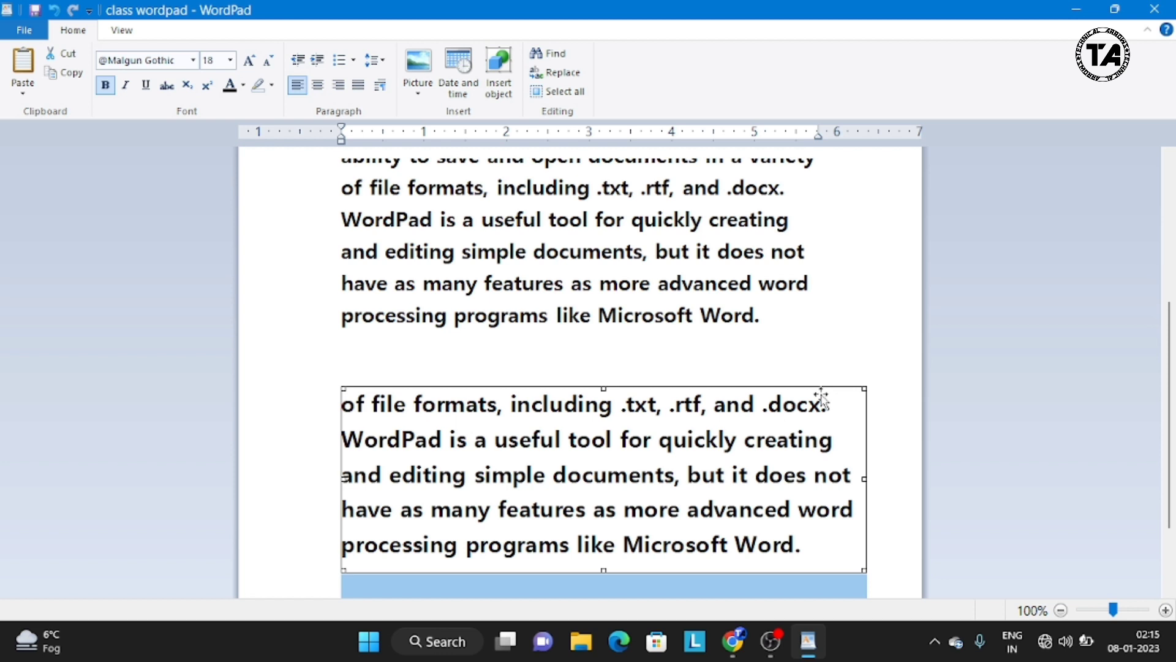
double_click(709, 423)
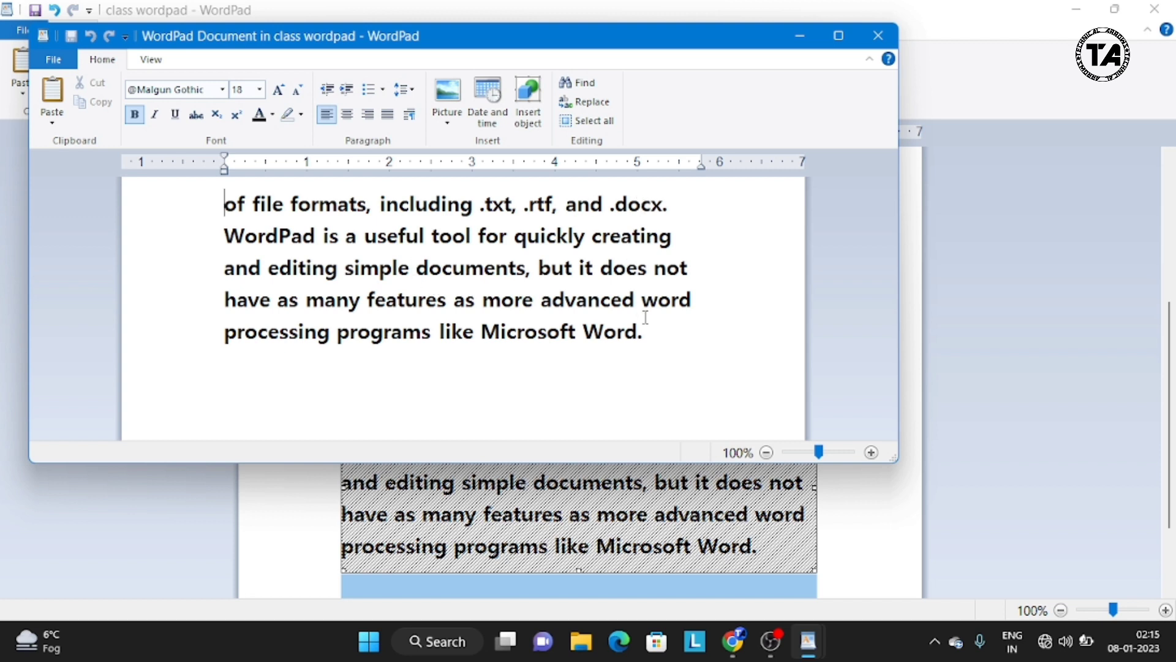
left_click(886, 38)
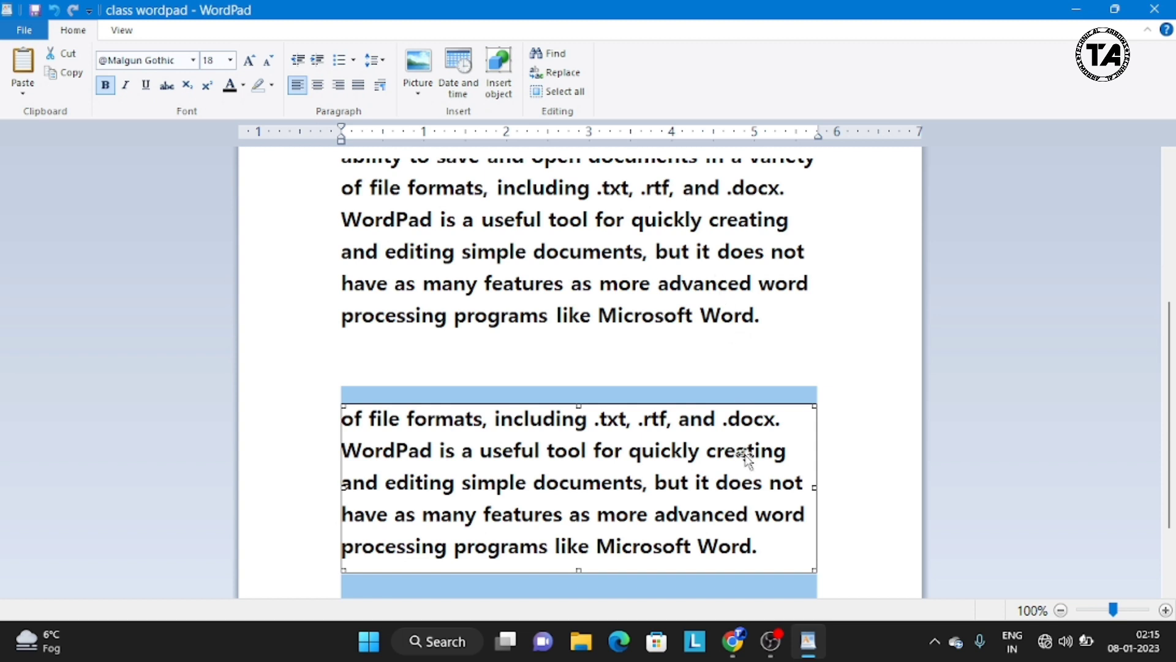
left_click(810, 338)
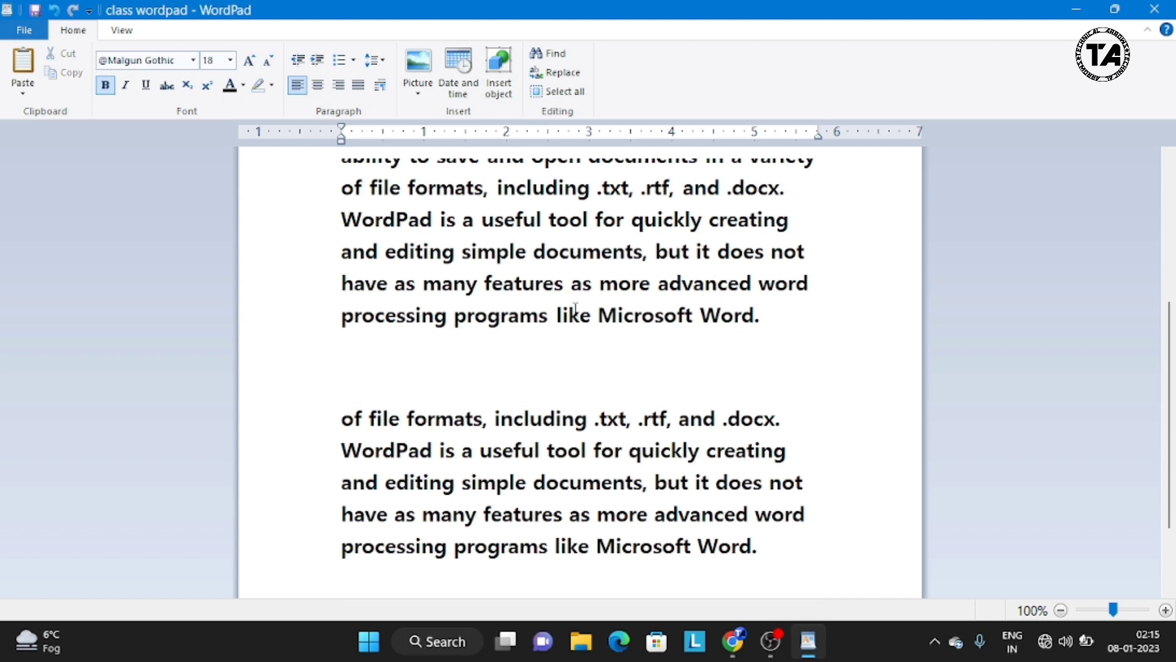
left_click(573, 288)
left_click(649, 454)
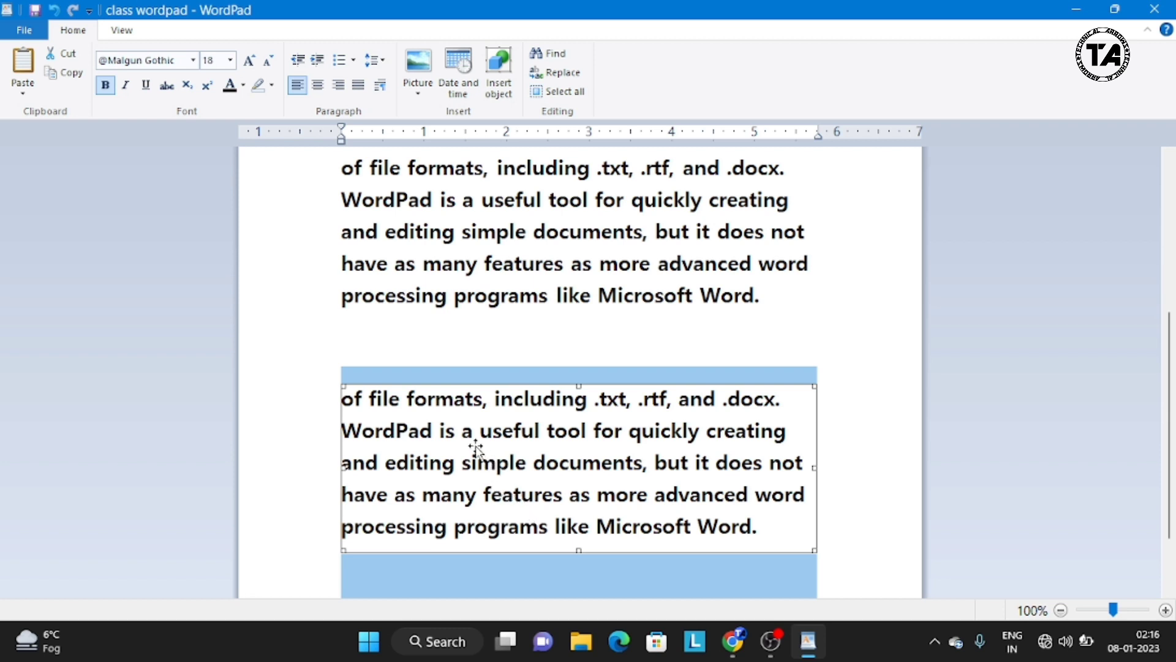
Replace the embedded passage with a Picture (Metafile) version using Paste Special, and shrink it to about 5 inches wide
left_click(54, 9)
key("ctrl+alt+v")
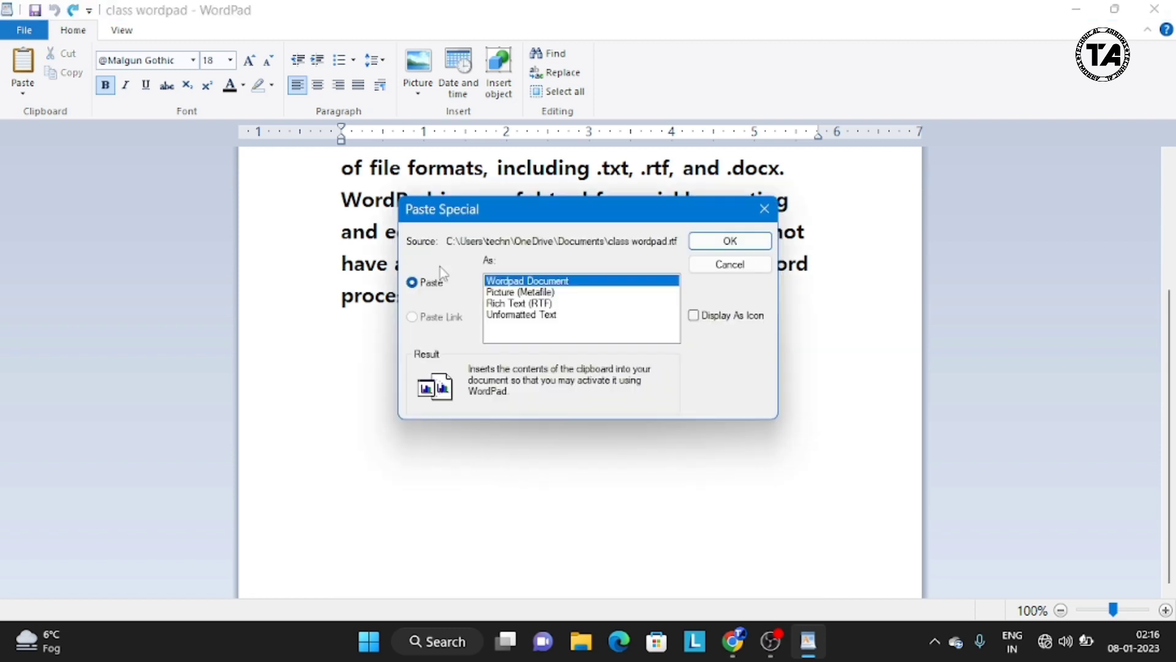
left_click(523, 291)
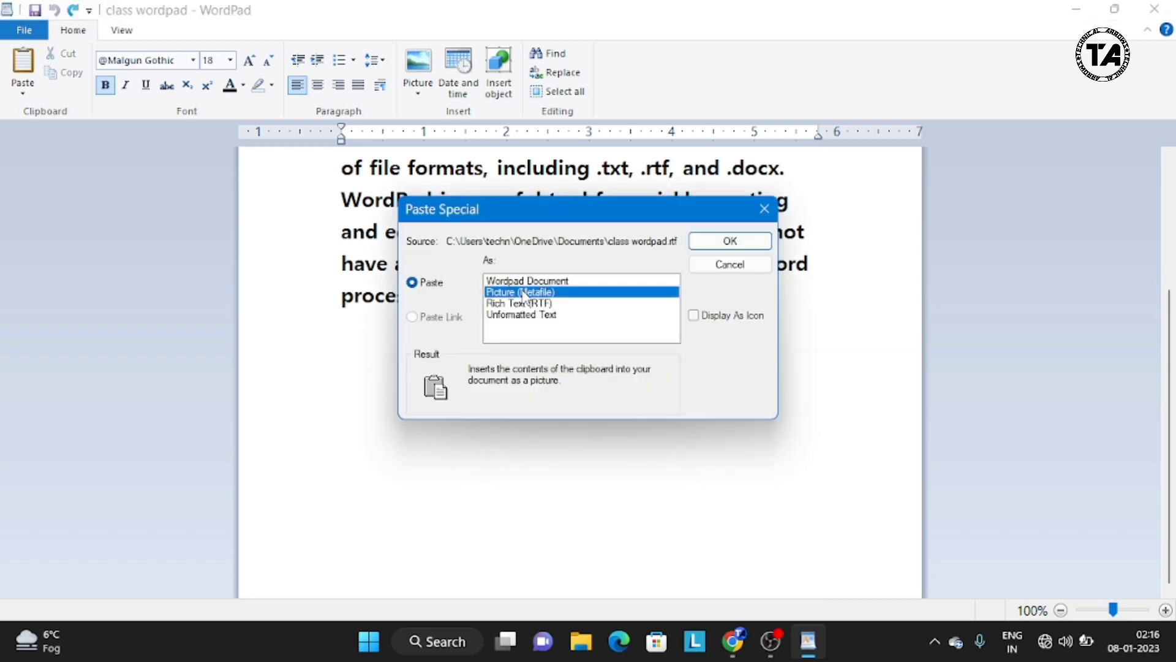
left_click(741, 242)
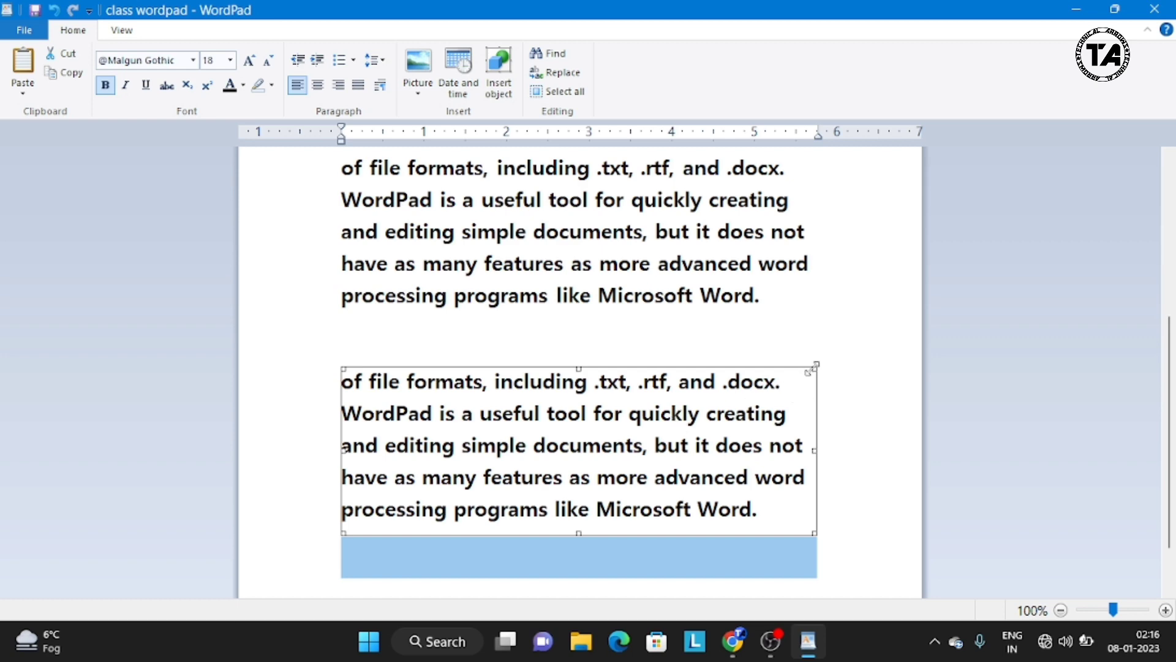
left_click_drag(811, 369, 782, 397)
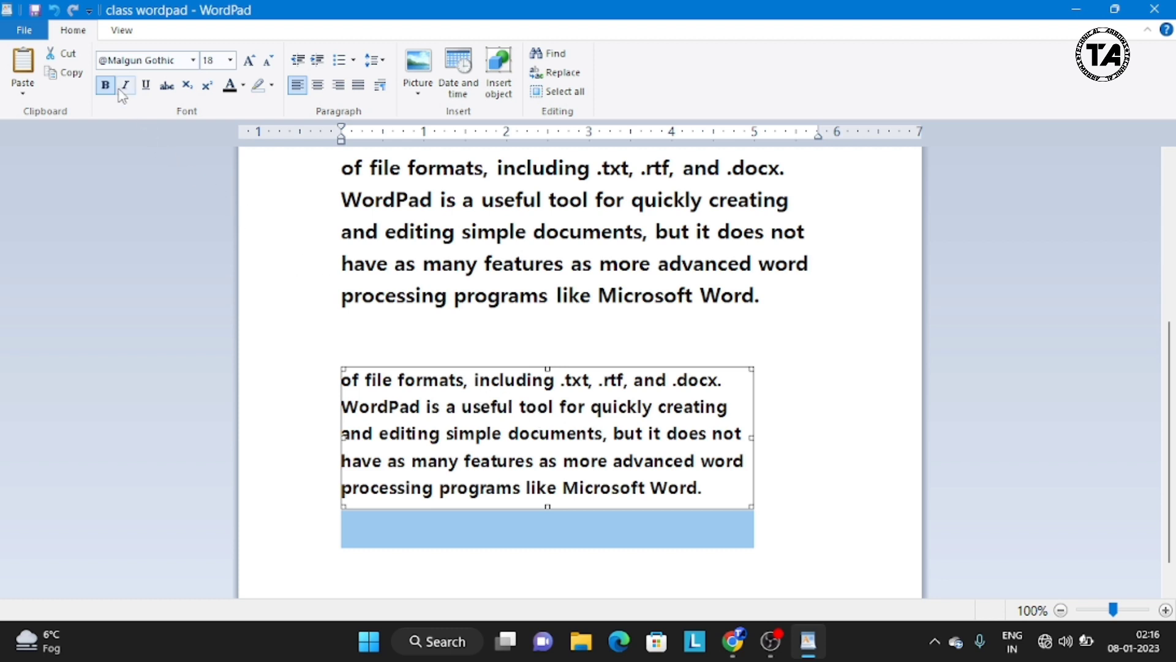
Paste the copied passage below the paragraph as Rich Text (RTF) using Paste Special, in place of the picture
key("ctrl+alt+v")
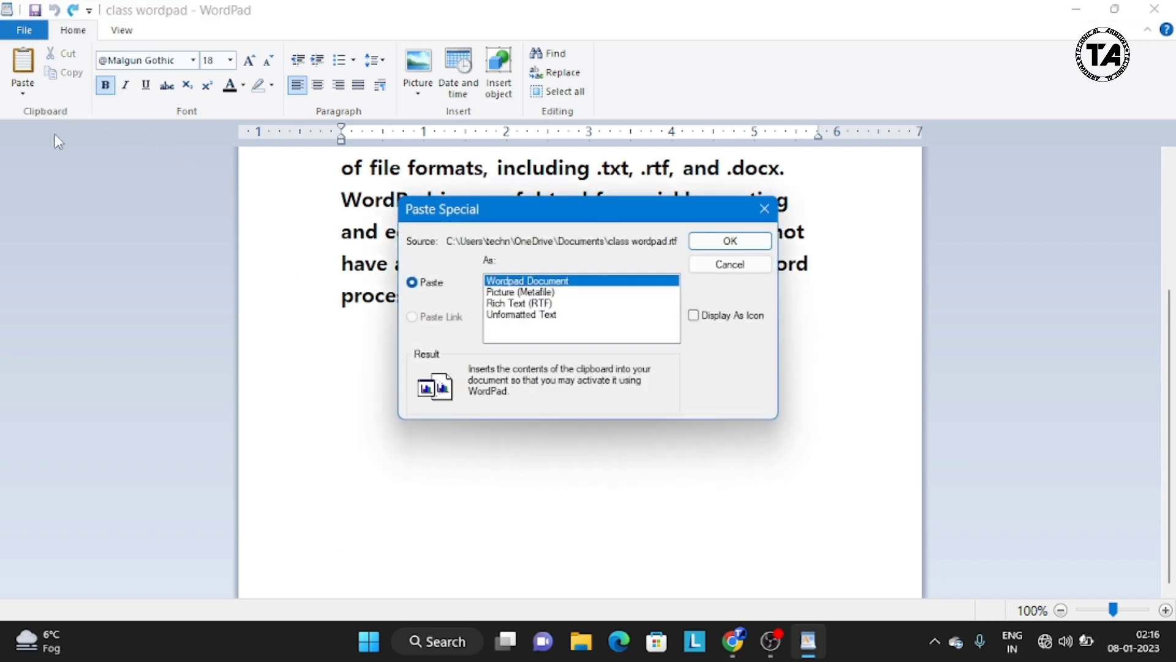
left_click(523, 304)
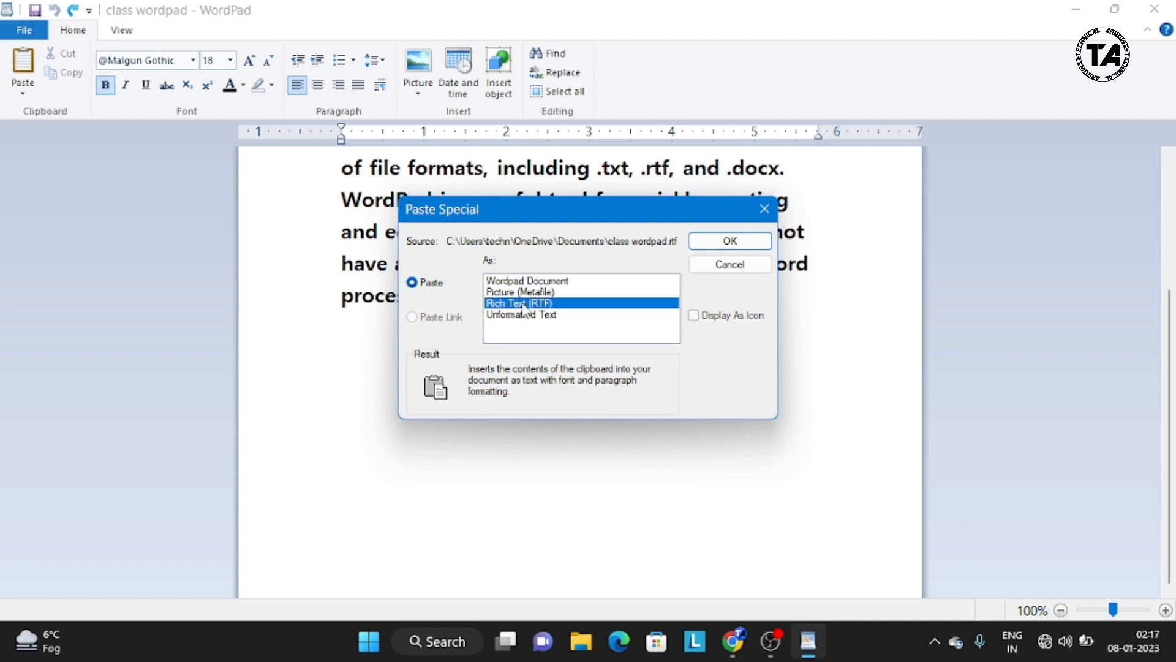
left_click(717, 245)
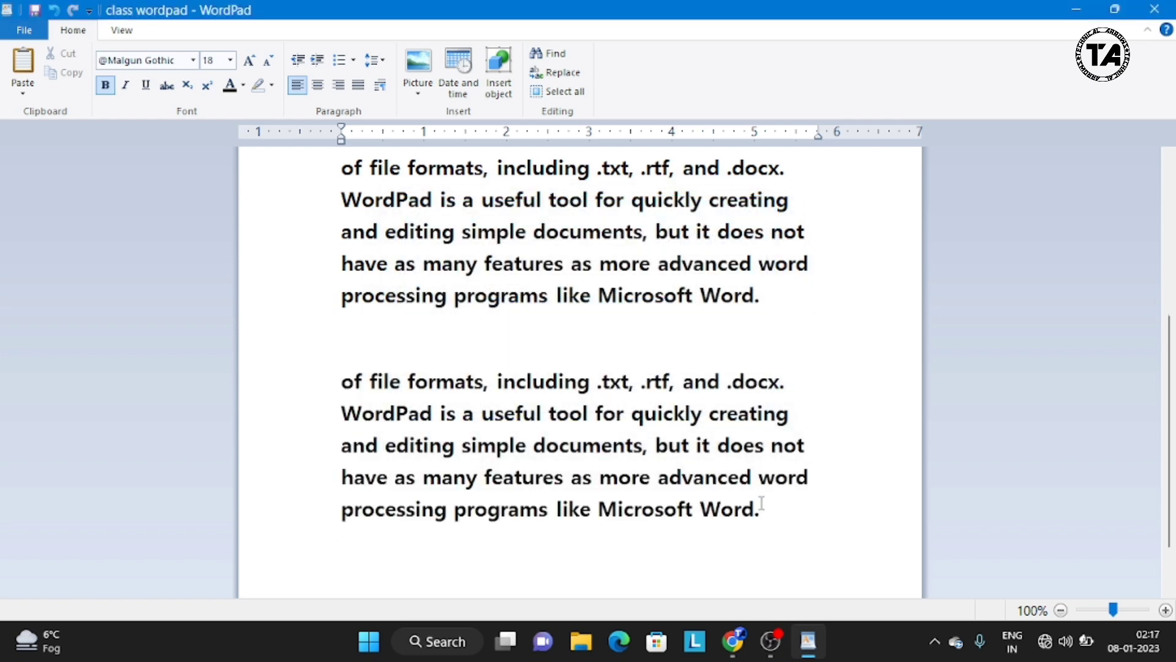
Delete "Word." from the end of the pasted rich-text passage
left_click(762, 514)
key("BackSpace")
key("BackSpace")
key("BackSpace")
key("BackSpace")
key("BackSpace")
key("BackSpace")
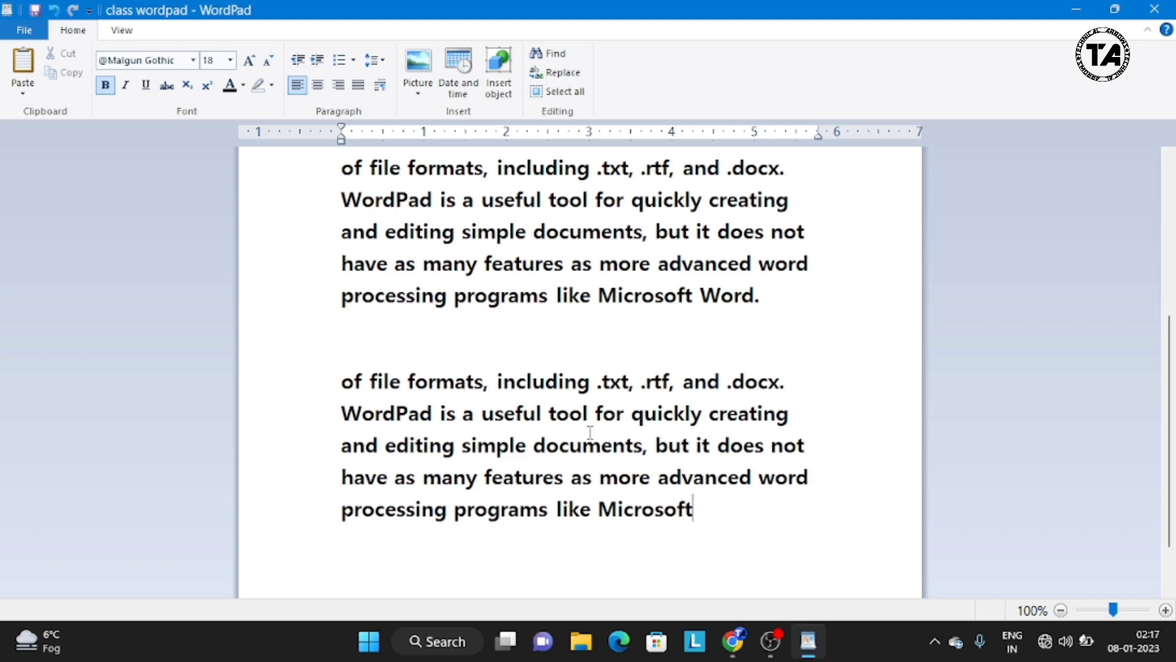
Set the font of the original paragraph's last two lines, from "have as many features" onward, to Brush Script MT
mouse_move(1171, 356)
left_mouse_down()
mouse_move(1171, 320)
mouse_move(1171, 354)
left_mouse_up()
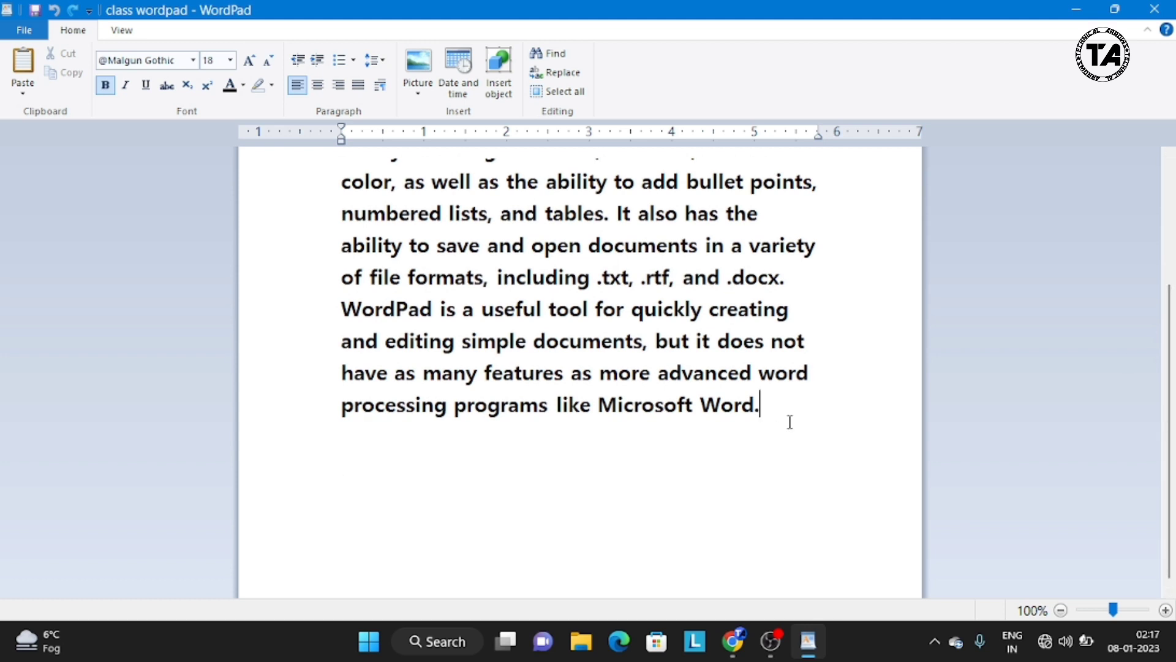
left_click_drag(790, 422, 371, 385)
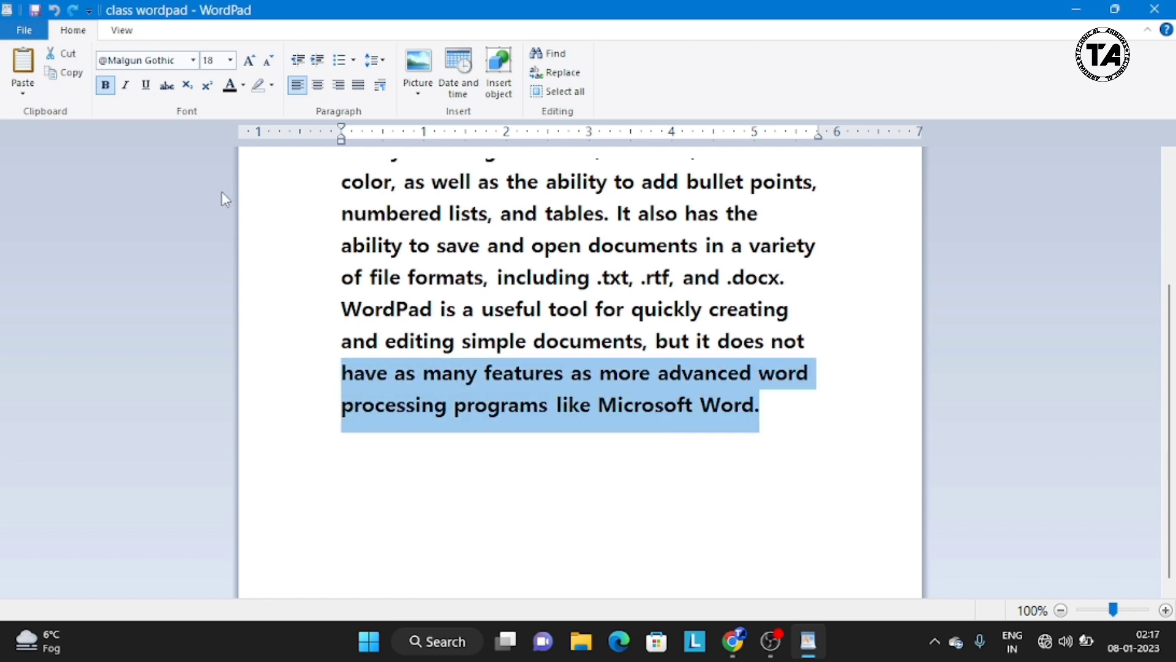
left_click(193, 60)
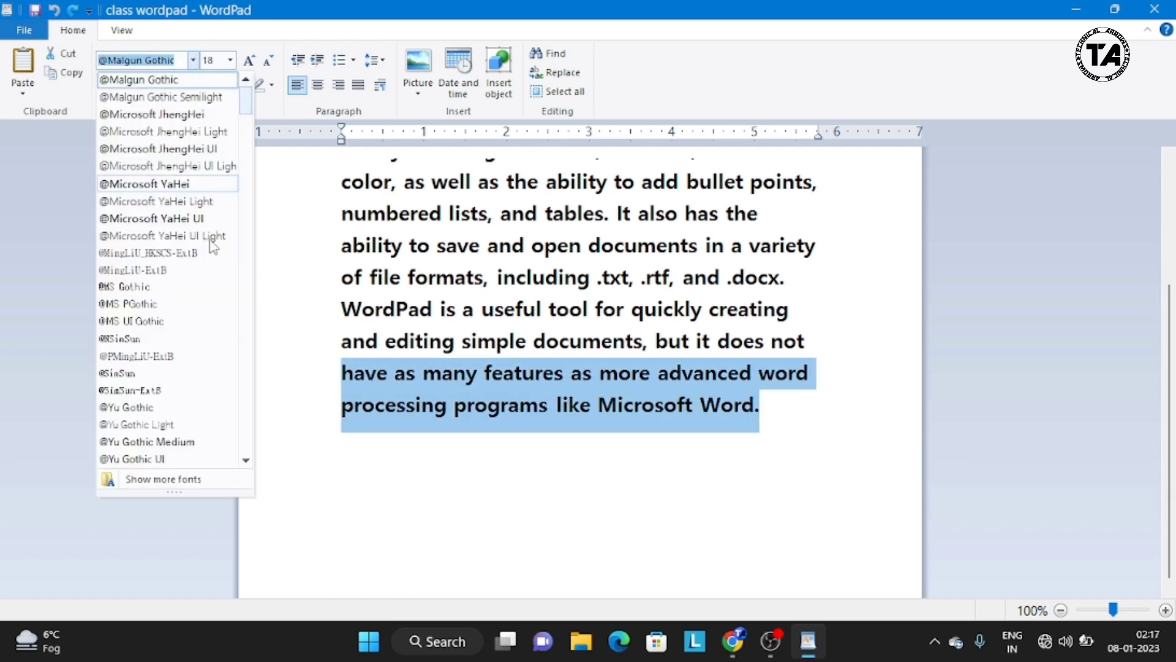
left_click(162, 406)
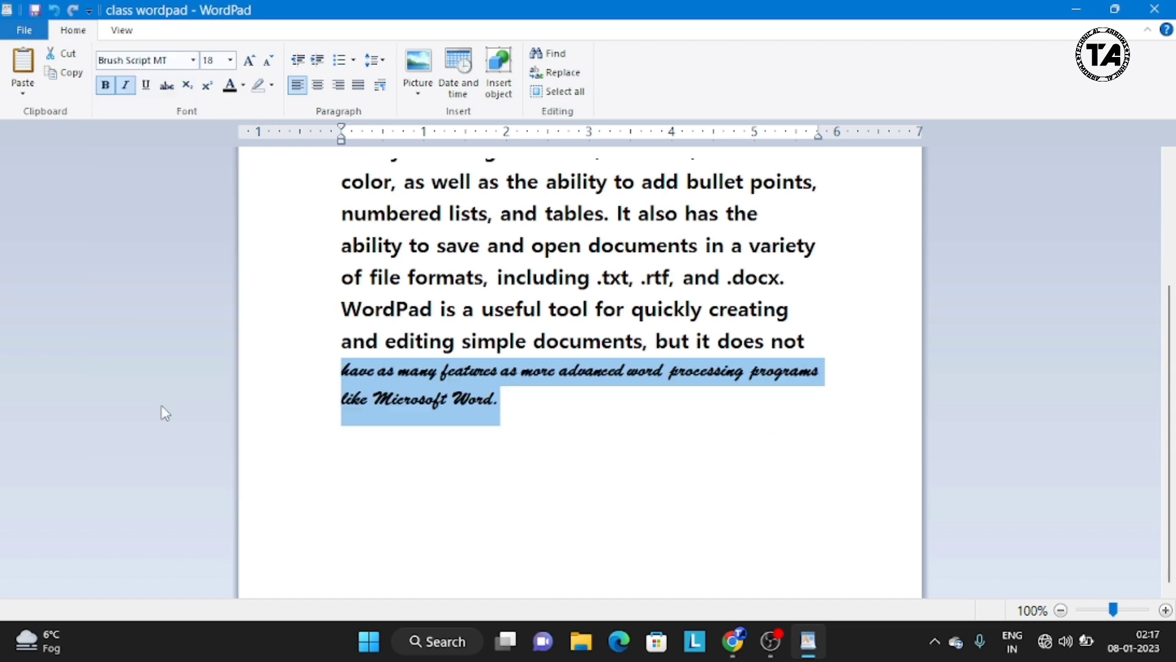
left_click(454, 443)
Copy the two Brush Script MT lines at the end of the paragraph
mouse_move(514, 402)
left_mouse_down()
mouse_move(375, 400)
mouse_move(360, 379)
left_mouse_up()
left_click(68, 74)
left_click(31, 92)
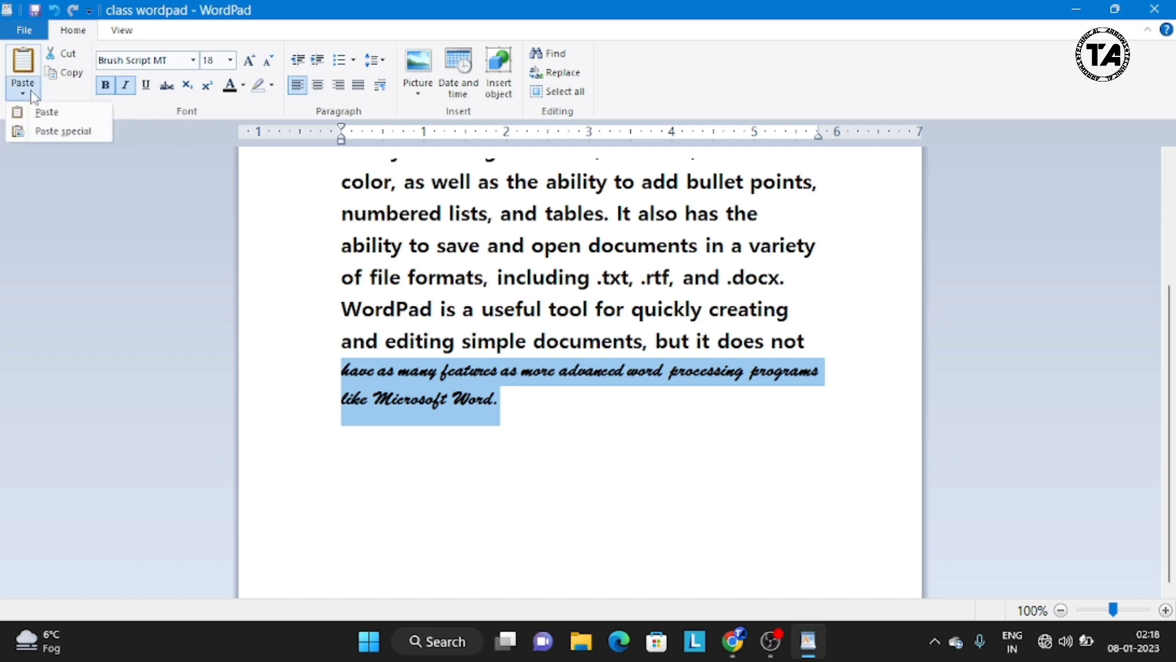
left_click(532, 467)
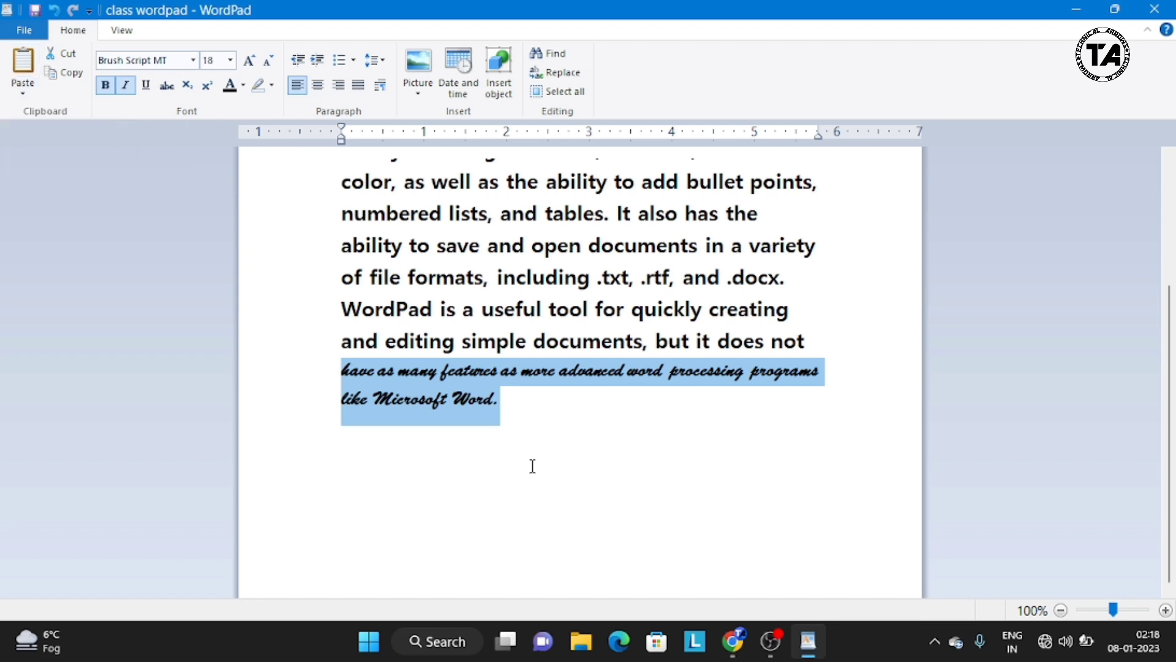
Paste the copied lines below the paragraph as Unformatted Text using Paste Special
left_click(472, 499)
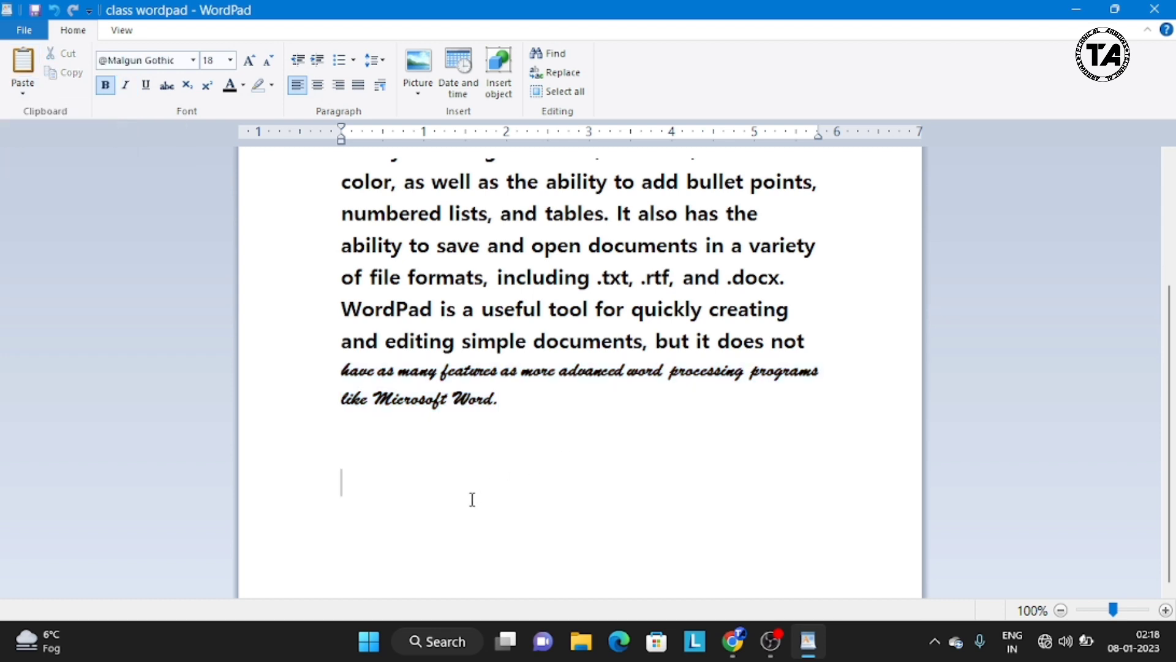
left_click(24, 95)
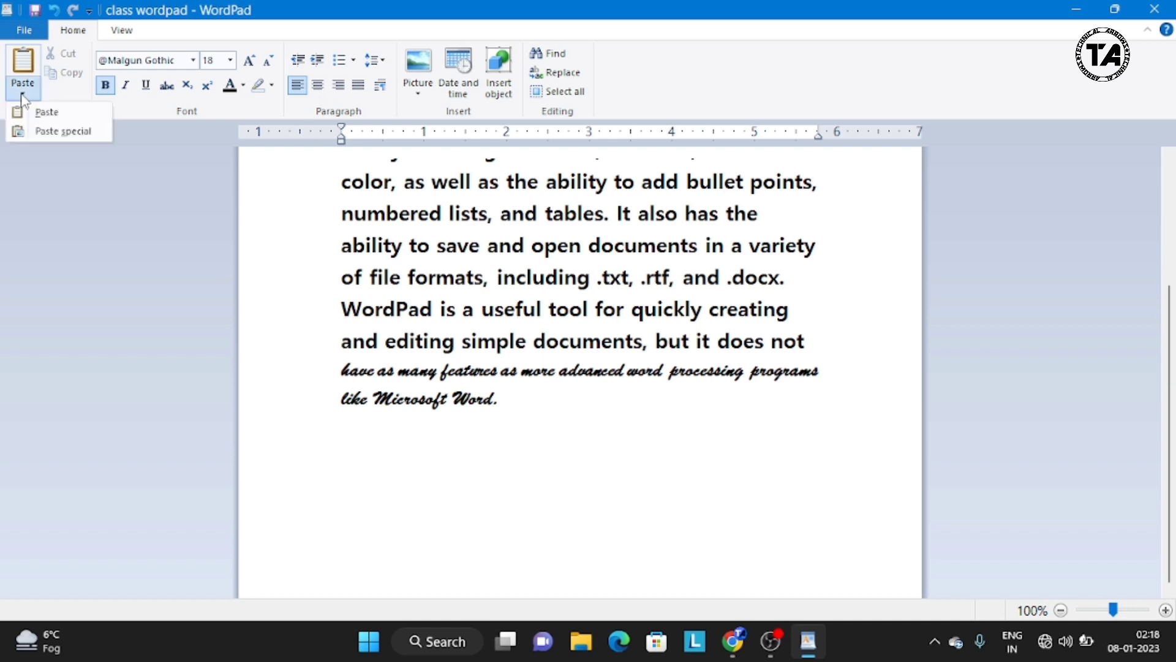
left_click(42, 132)
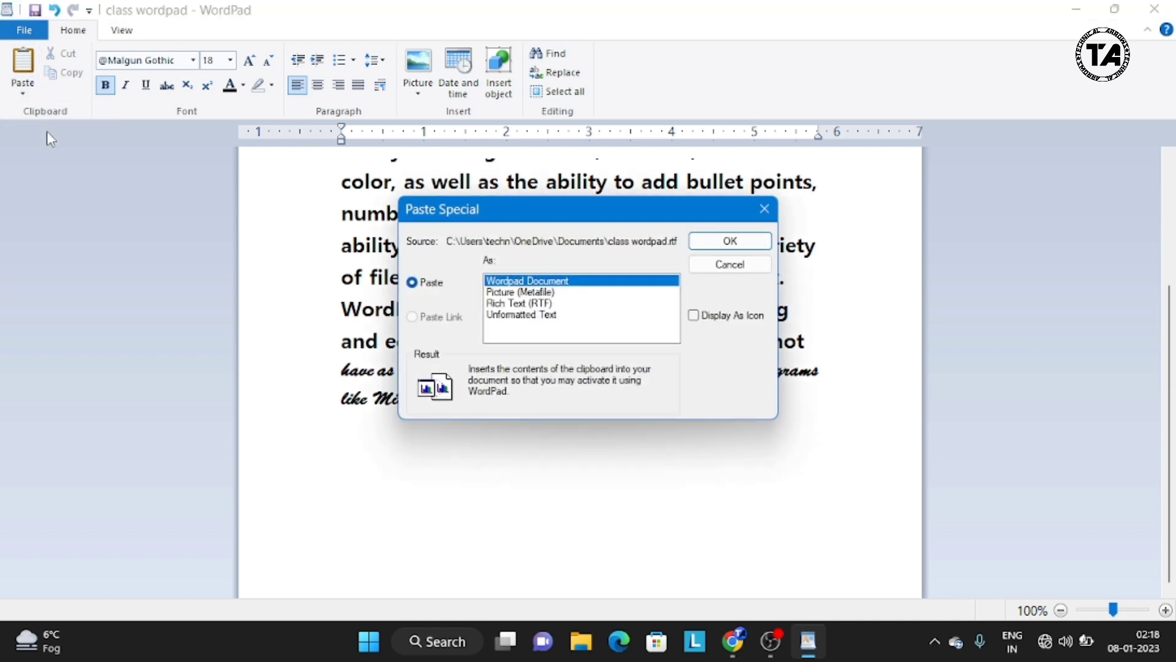
left_click(503, 316)
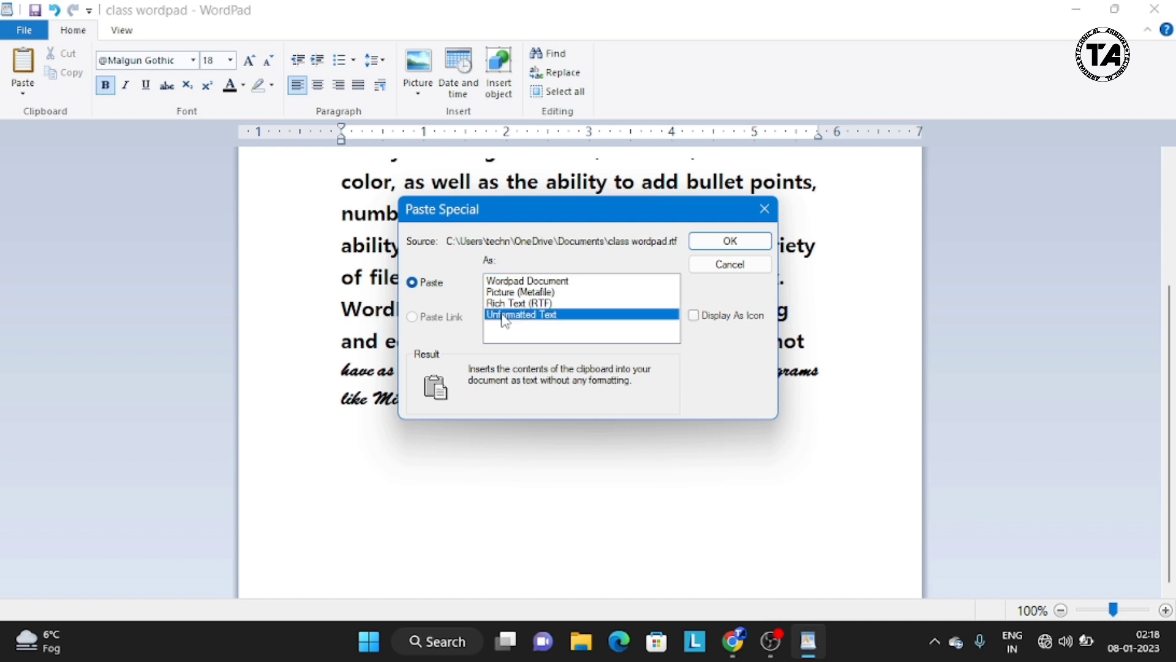
left_click(709, 244)
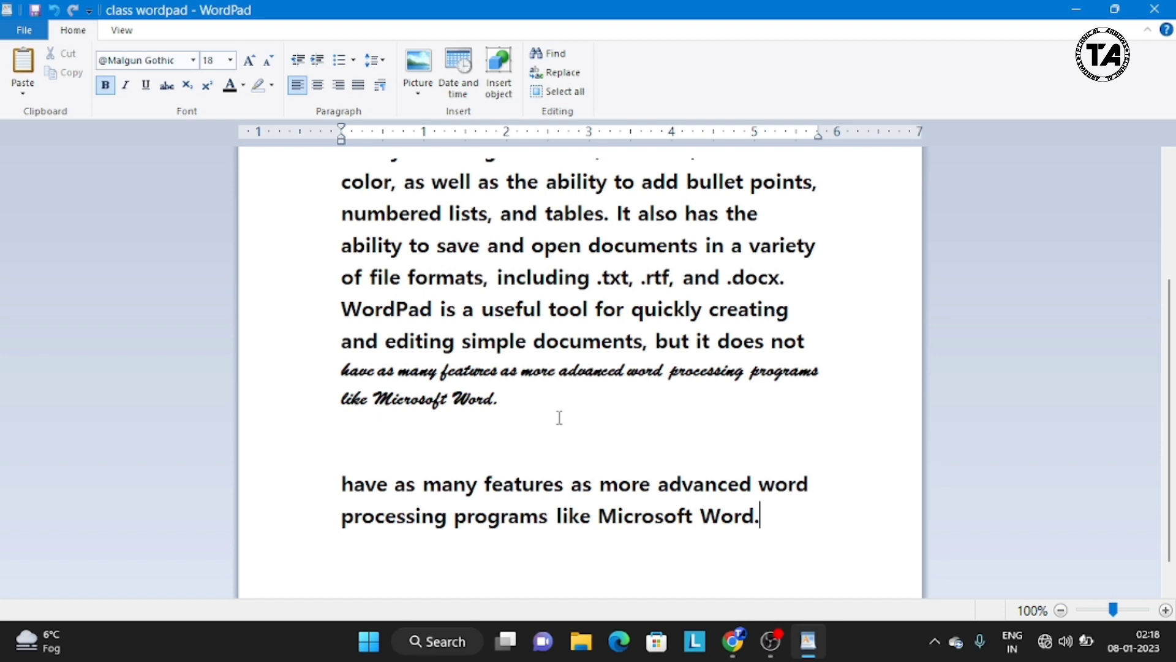
Set the font of the entire document text to Blackadder ITC
key("ctrl+a")
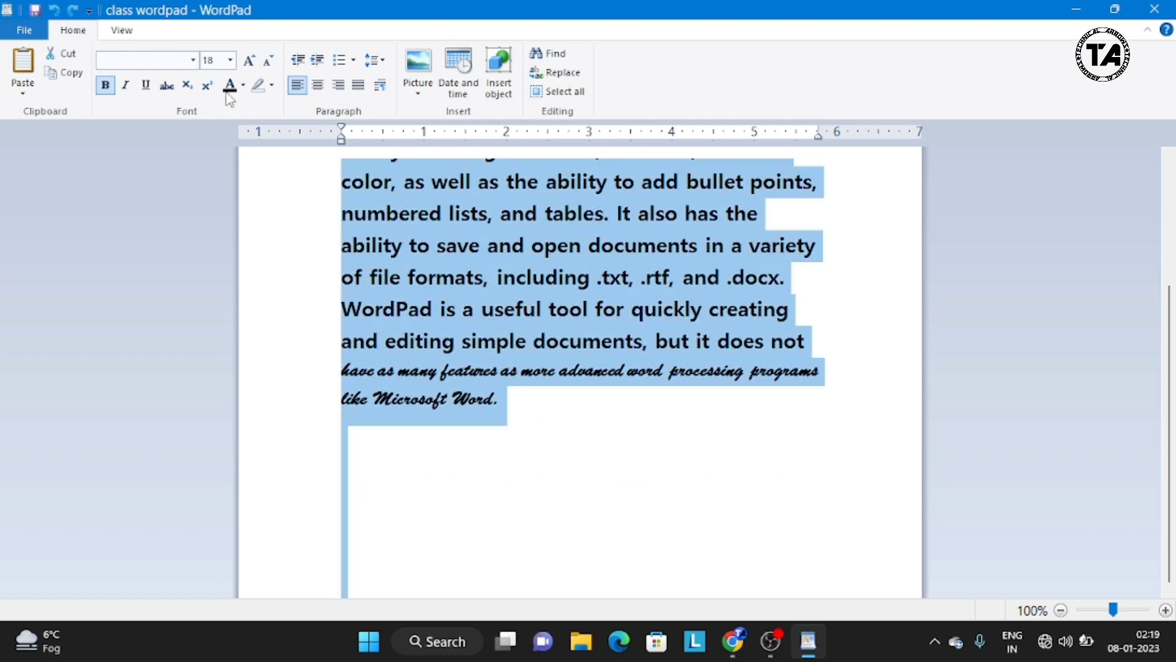
left_click(193, 60)
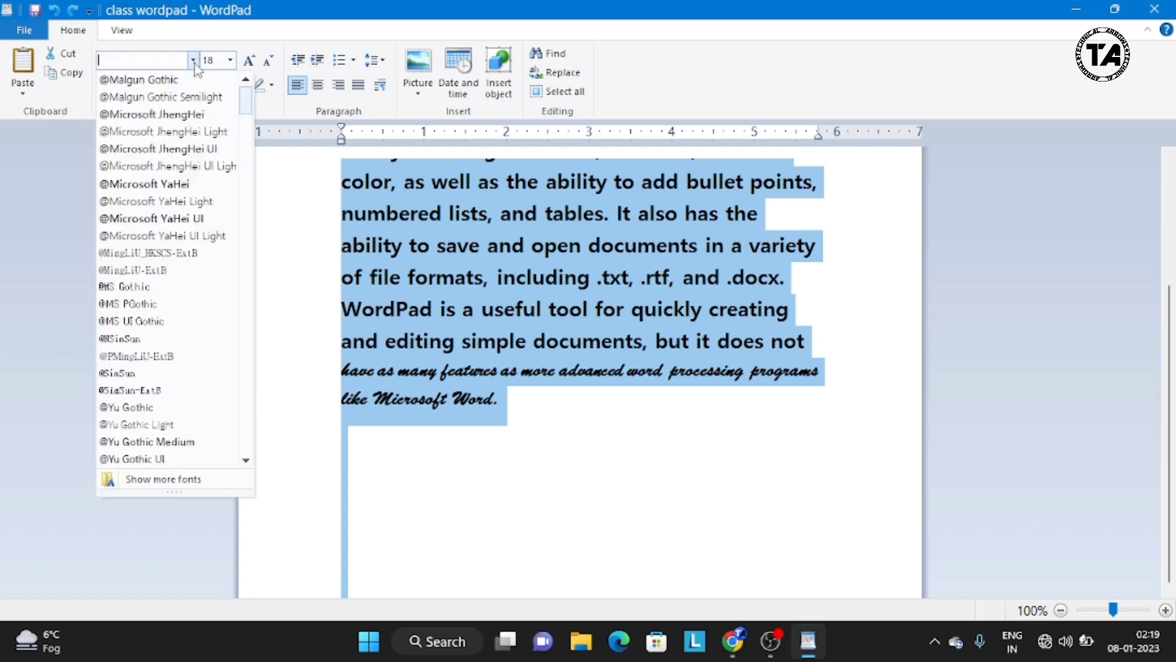
left_click(246, 460)
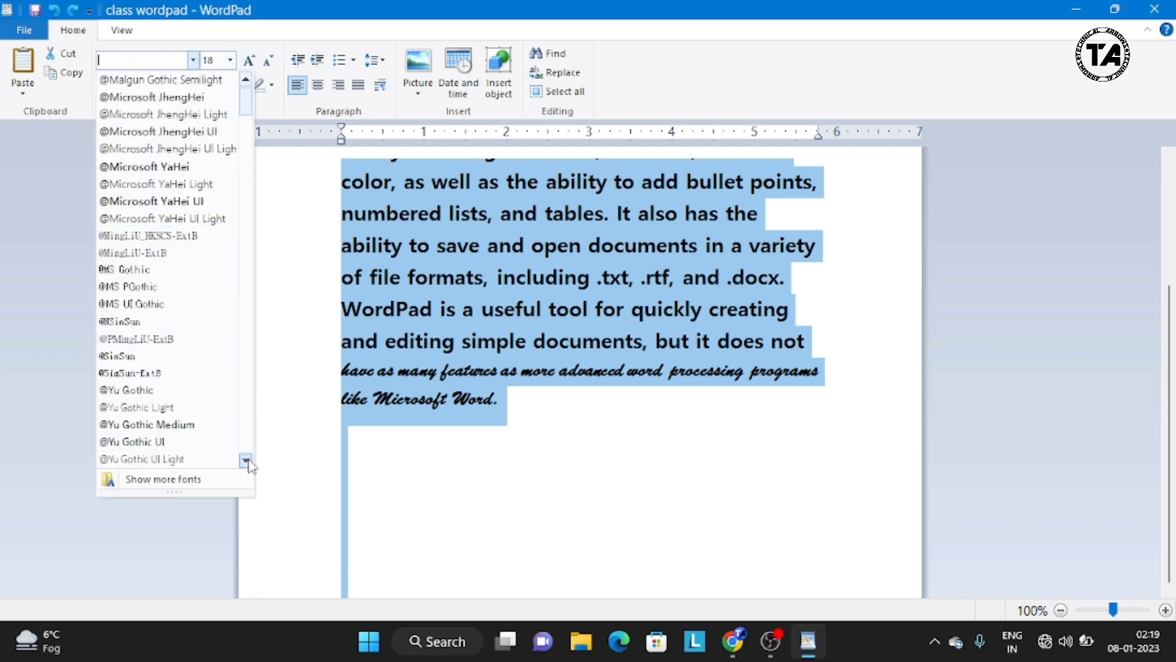
left_click(246, 461)
left_click(246, 460)
scroll(136, 432, "down", 10)
left_click(136, 432)
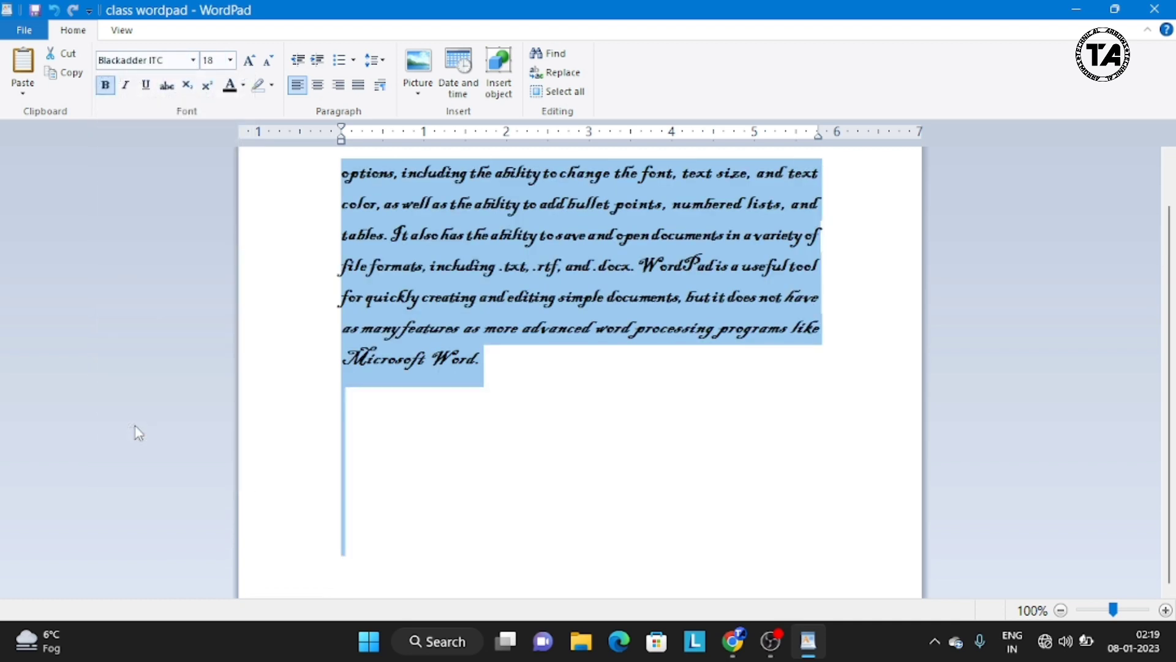
left_click(521, 400)
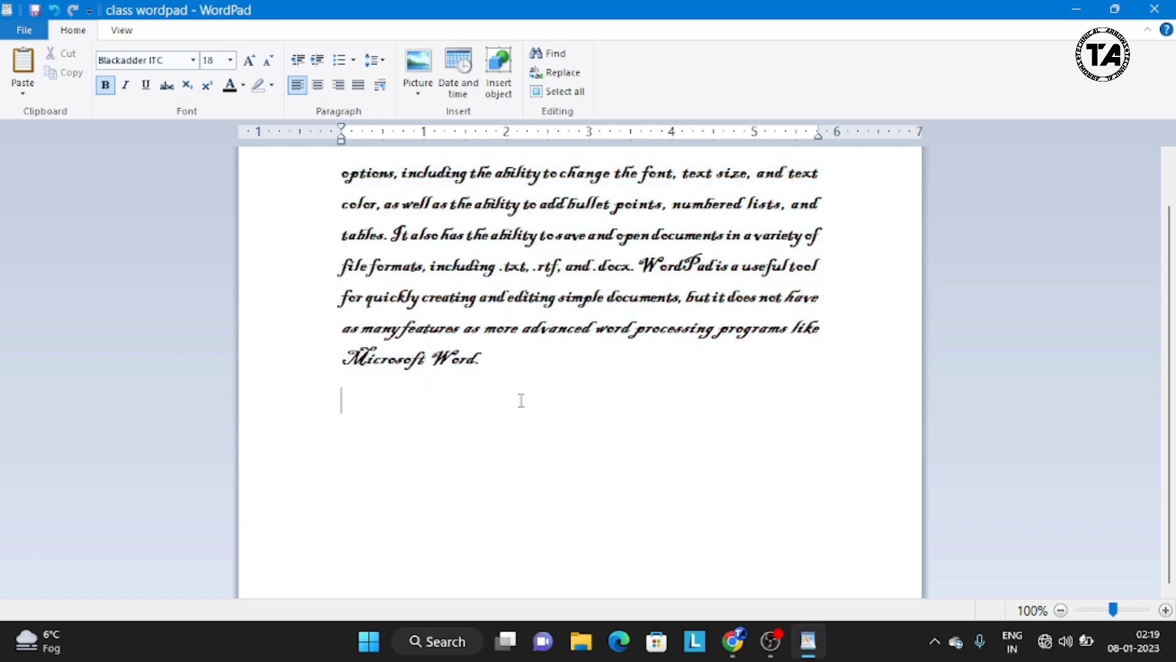
Copy the paragraph's ending from "tool for quickly creating" onward and paste it below as Unformatted Text using Paste Special
left_click_drag(535, 377, 308, 315)
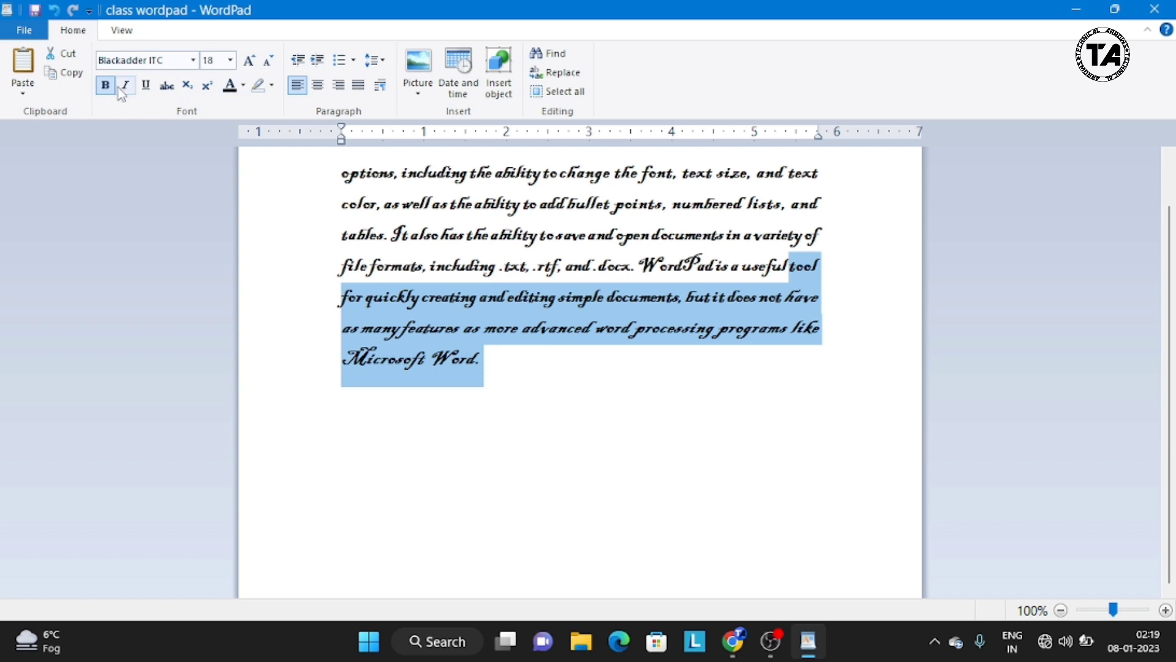
left_click(68, 72)
left_click(376, 467)
left_click(23, 92)
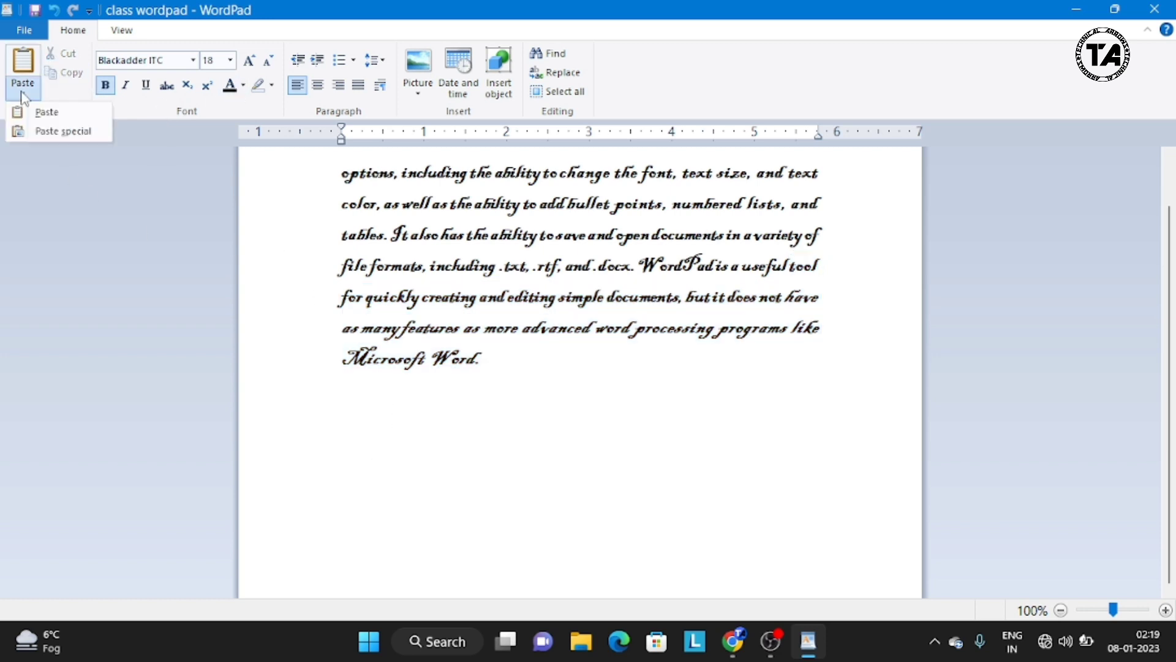
left_click(49, 131)
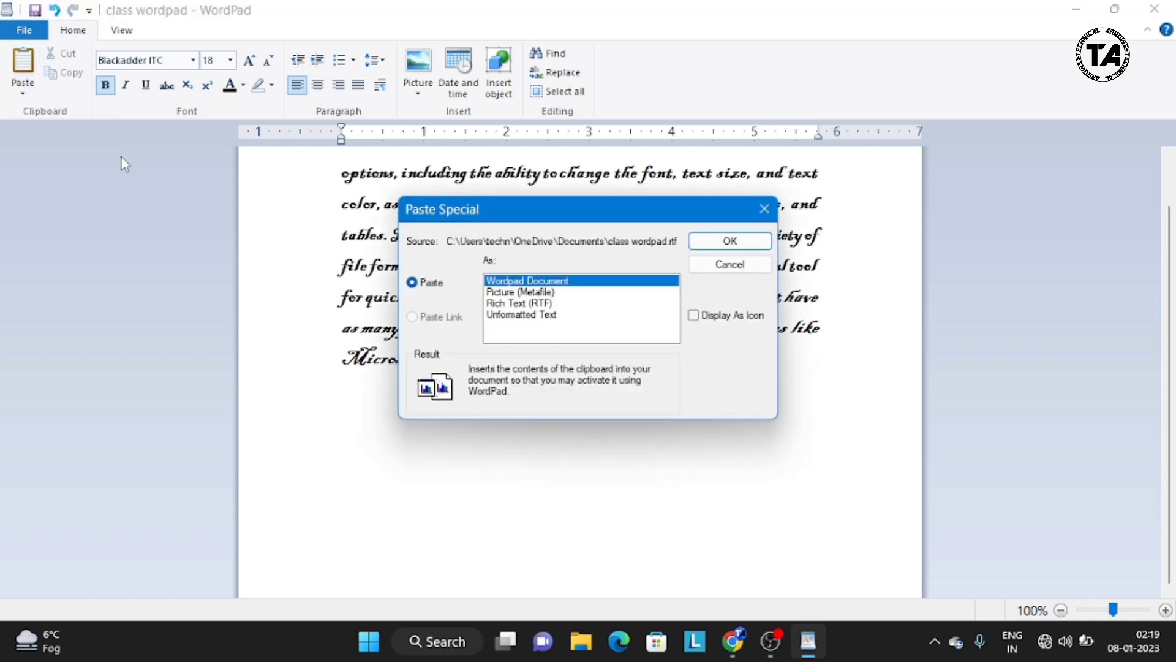
left_click(492, 315)
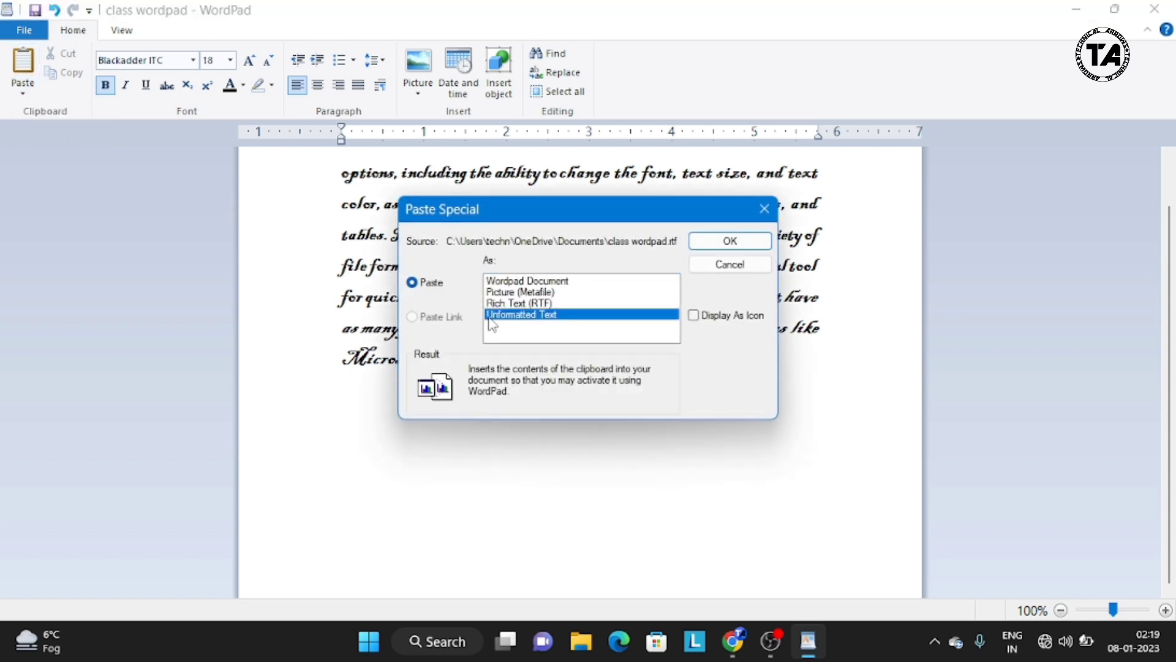
left_click(720, 251)
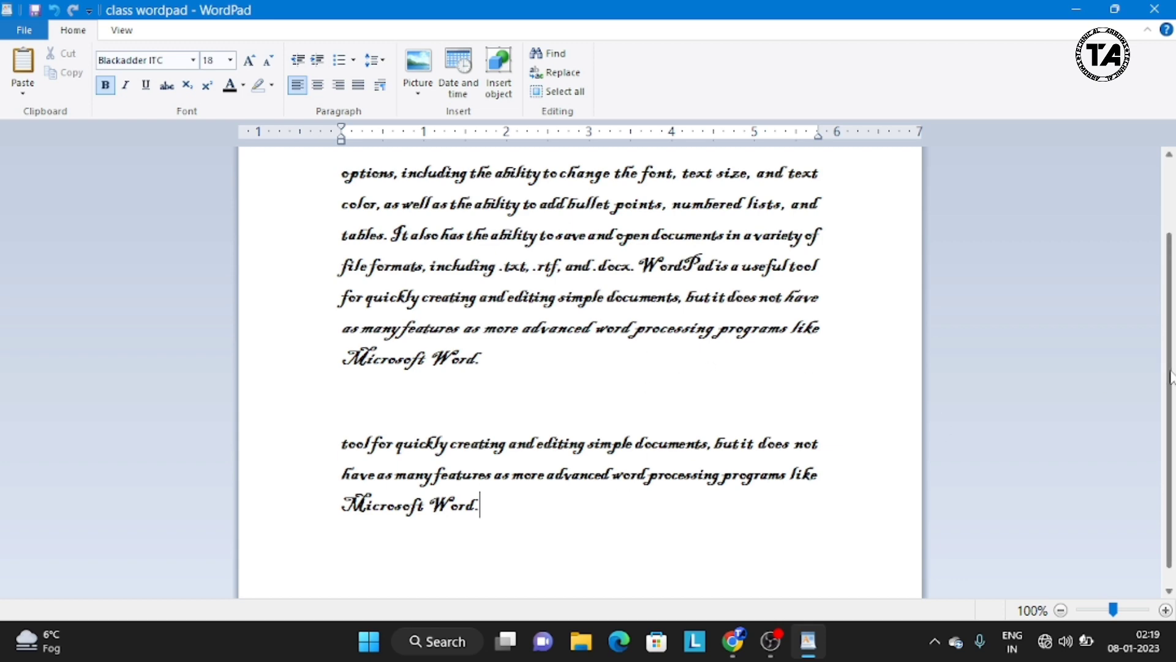
scroll(1172, 377, "up", 1)
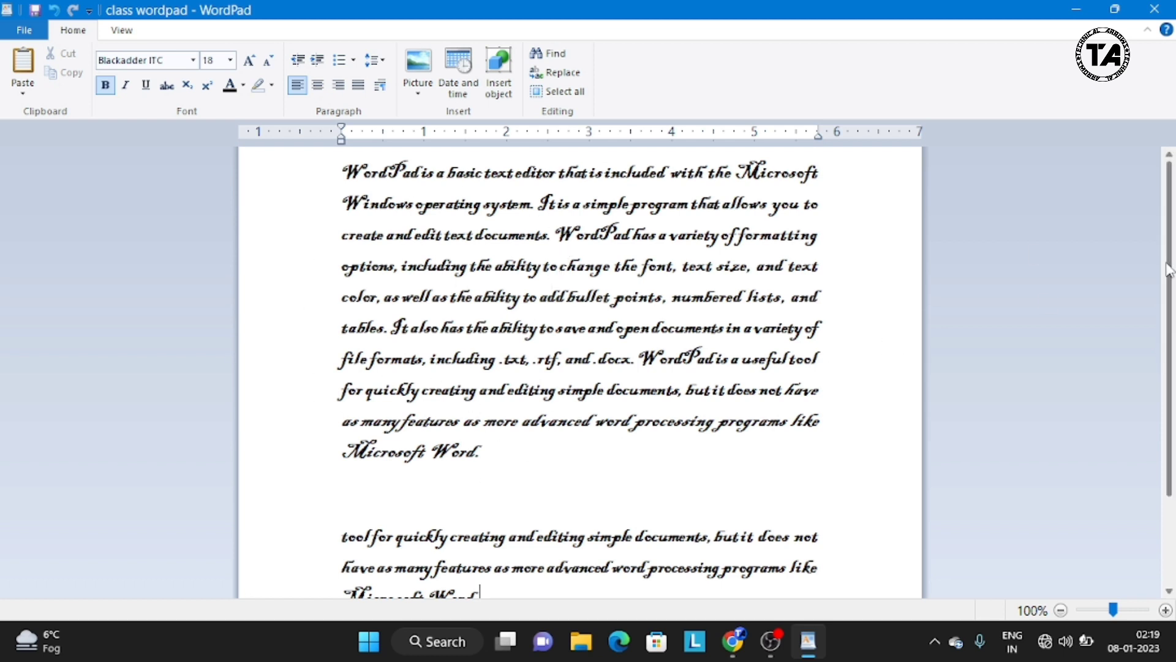
scroll(1166, 269, "down", 1)
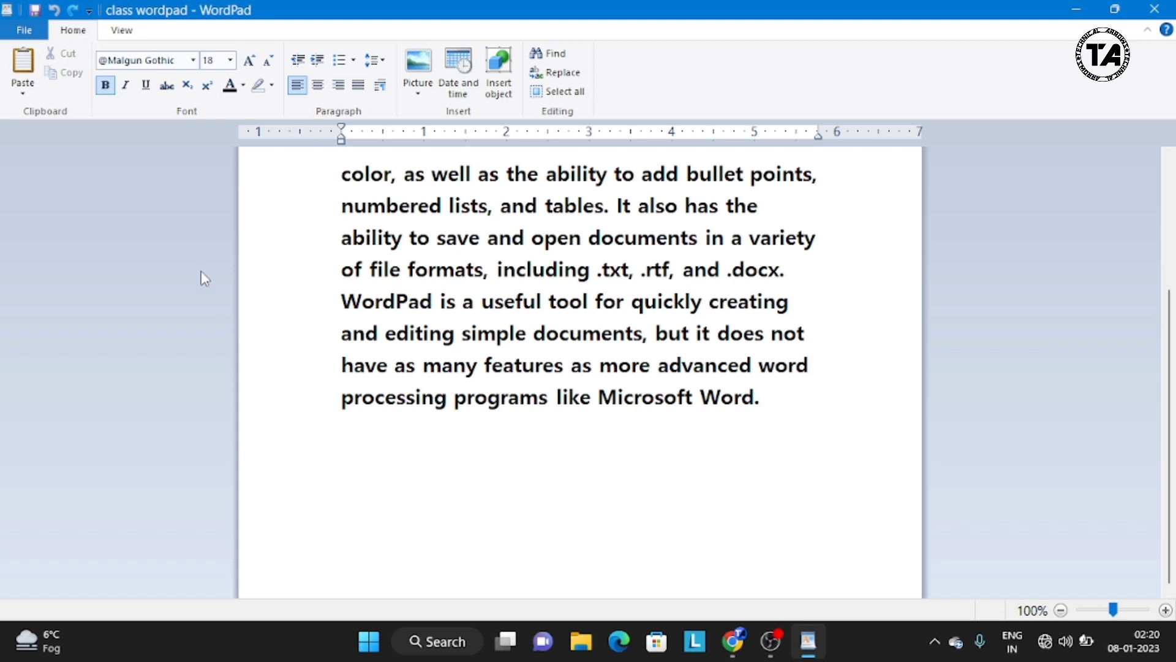
Review the Paste Special options for the copied WordPad text and close the dialog without pasting
left_click(21, 95)
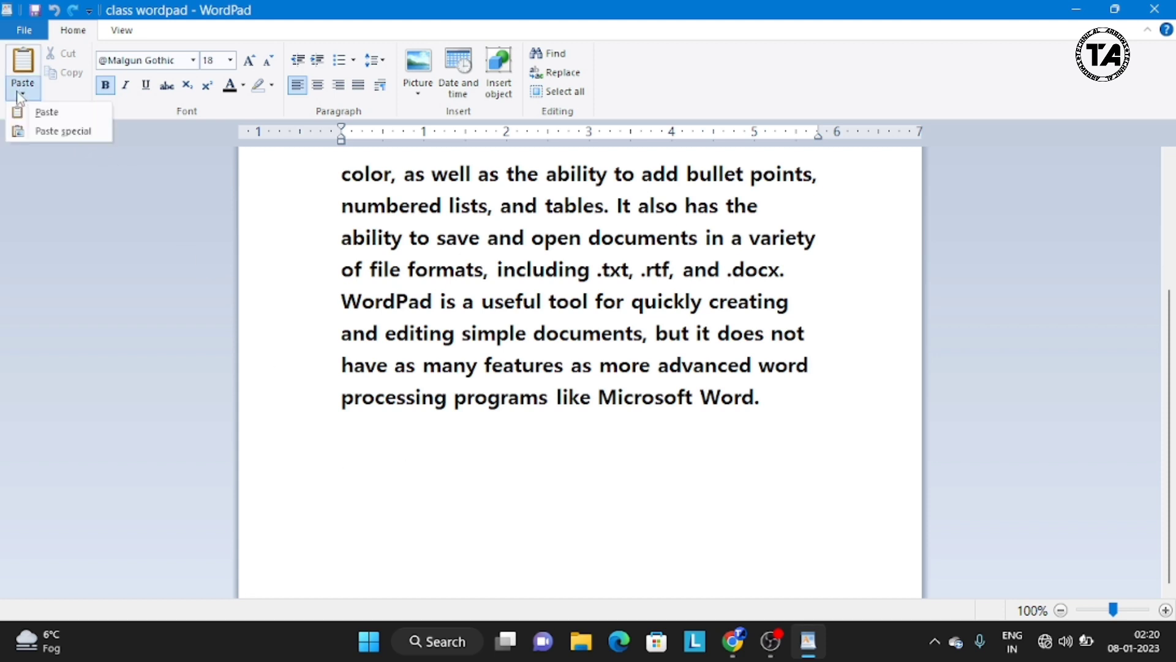
left_click(40, 131)
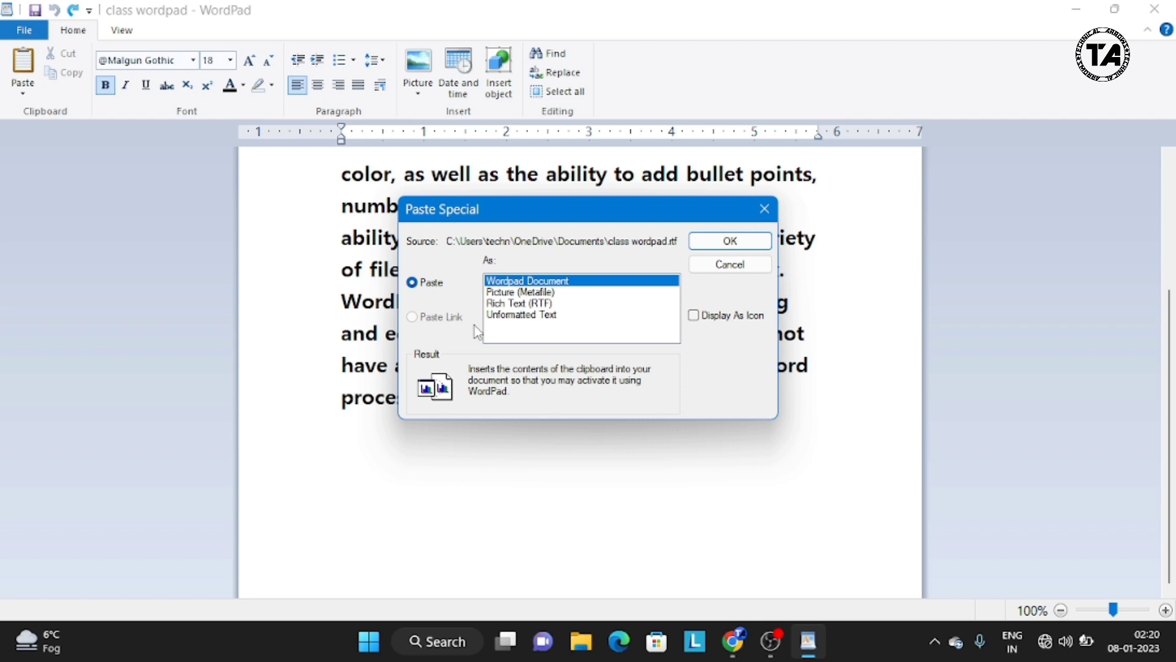
left_click(733, 265)
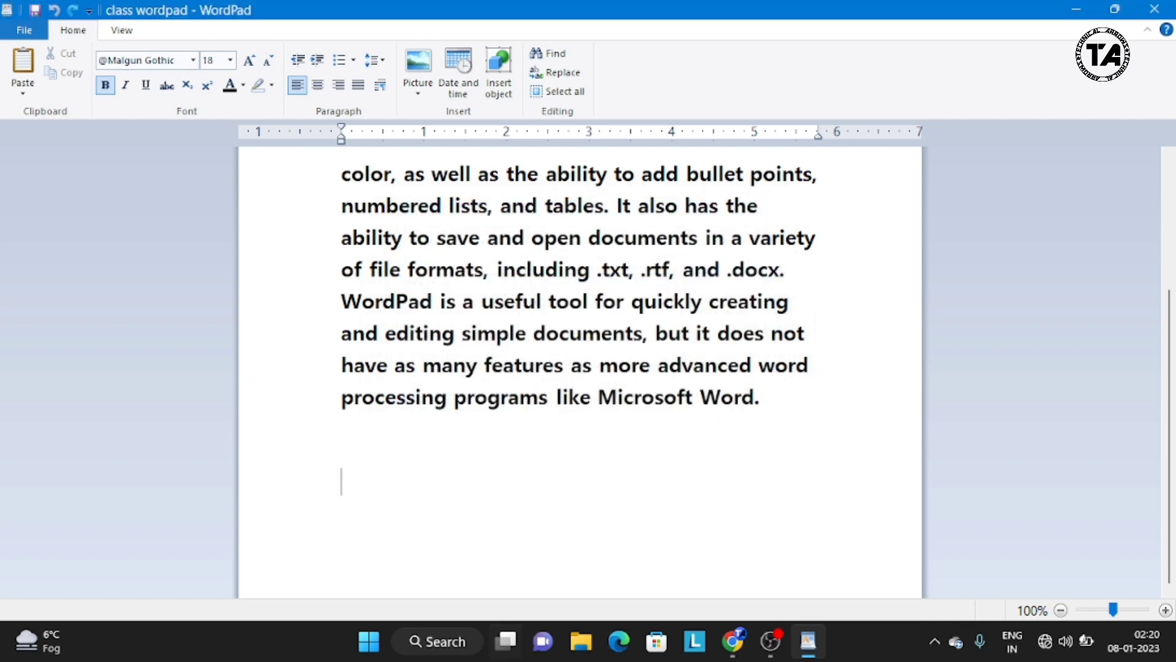
Open the class wordpad workbook in Excel and copy cells A1:C5, including the fruit table, from Sheet1
left_click(379, 644)
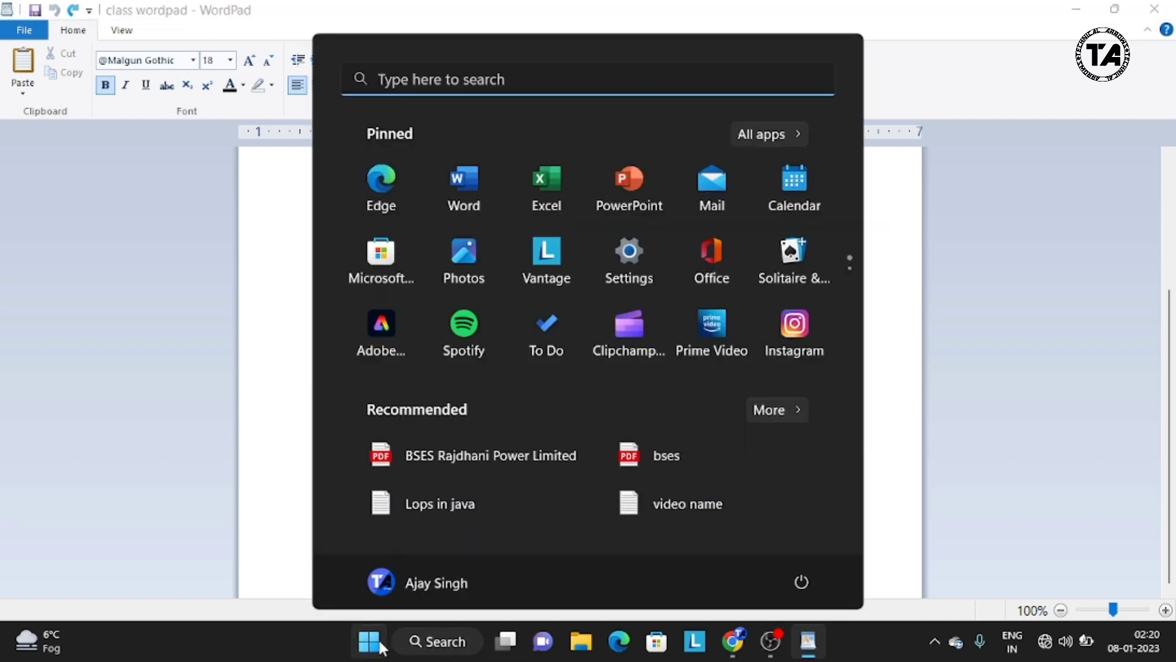
left_click(561, 197)
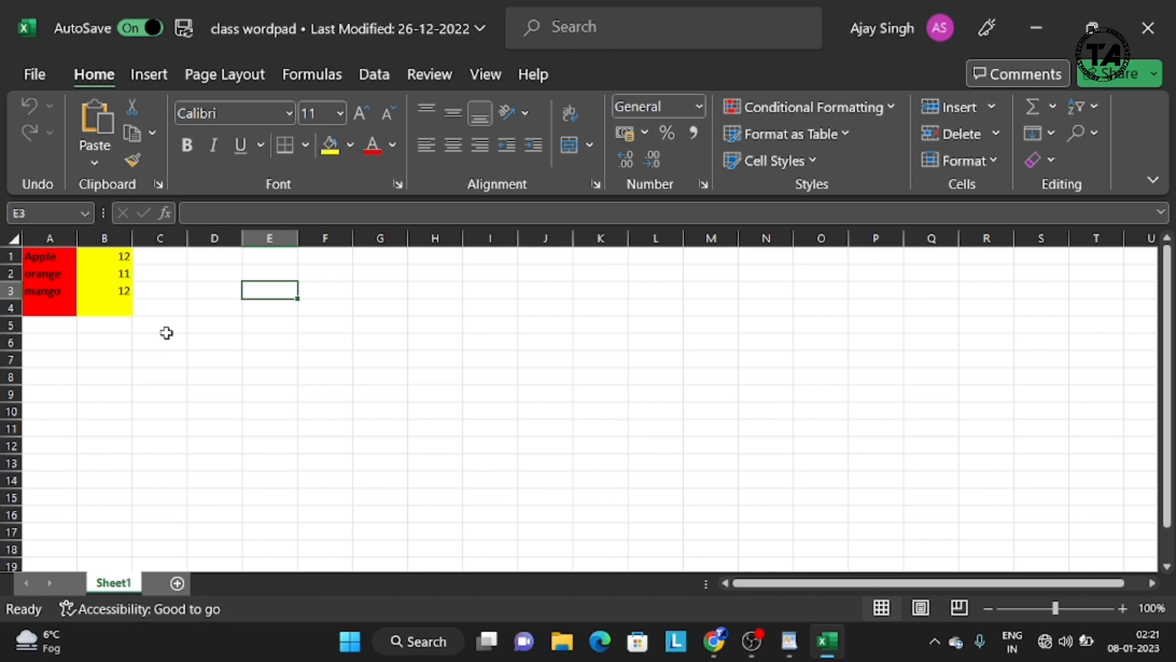
left_click_drag(166, 332, 36, 255)
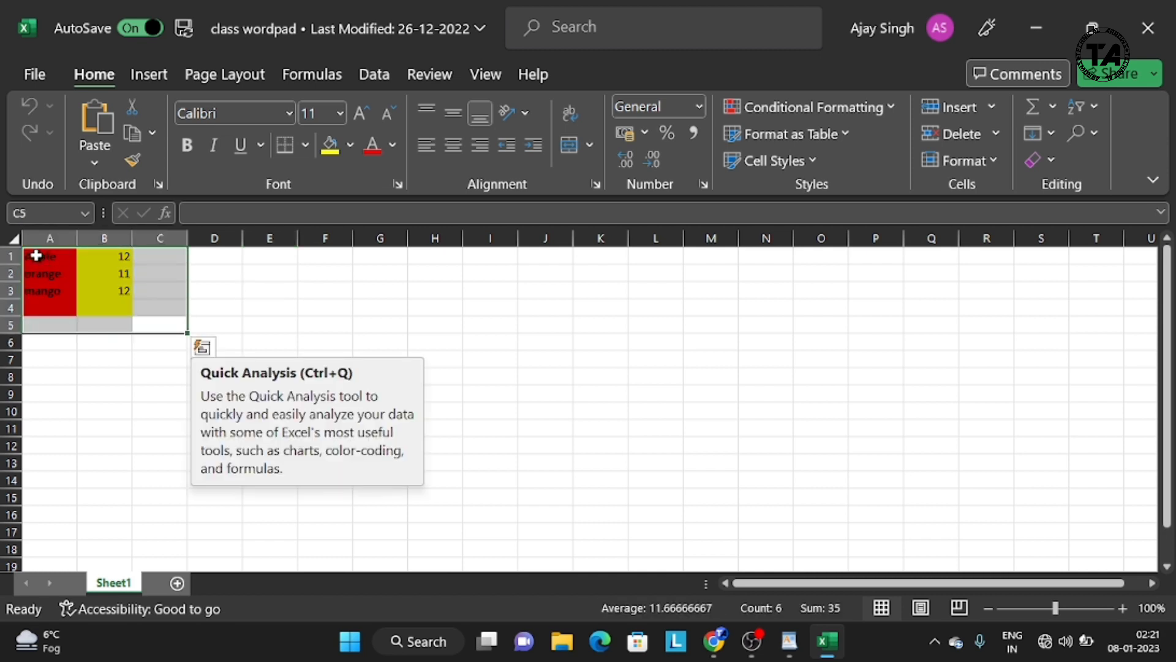
left_click(152, 136)
left_click(165, 161)
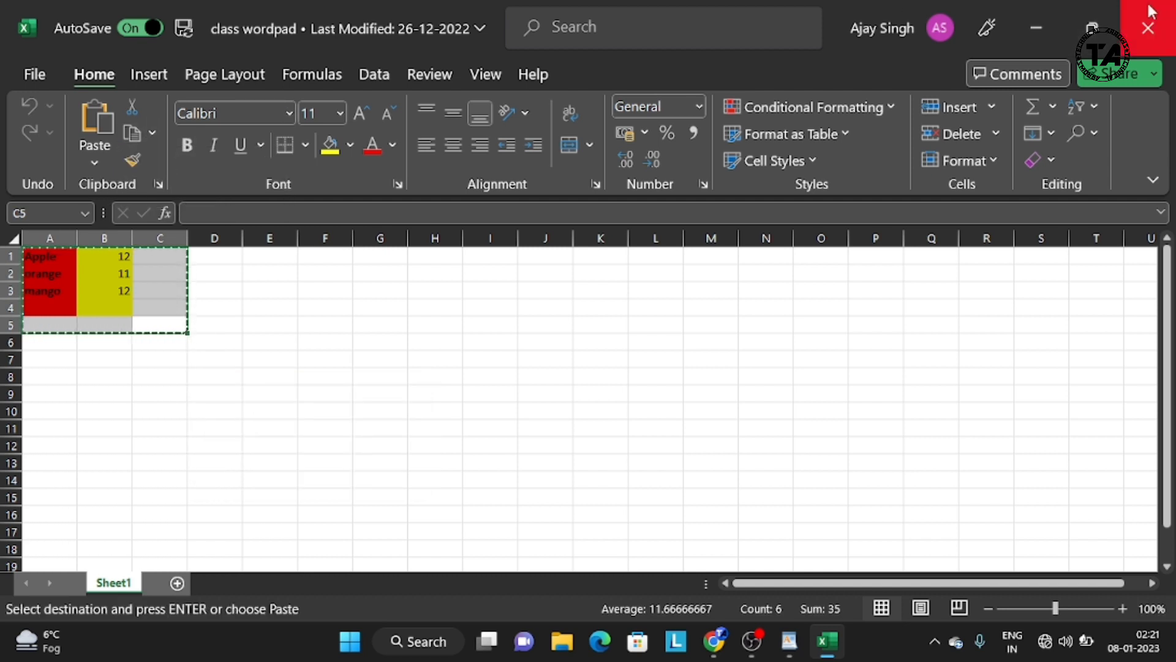
Switch back to WordPad and paste the copied cells below the paragraph as a linked Microsoft Excel Worksheet using Paste Special
left_click(1047, 24)
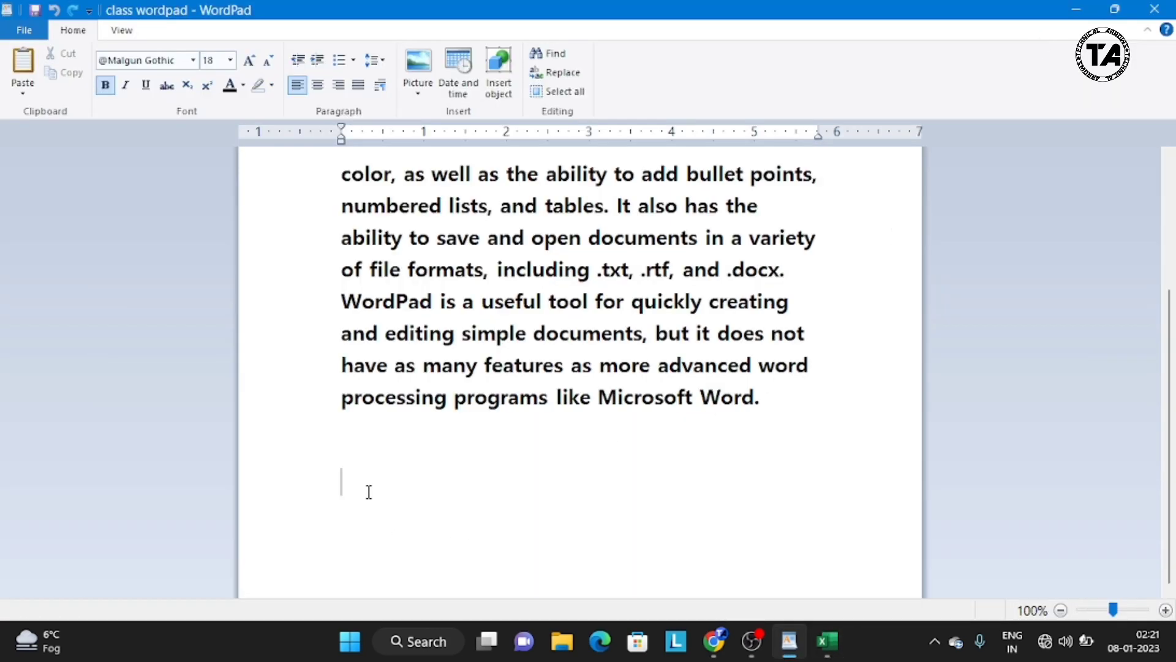
left_click(24, 92)
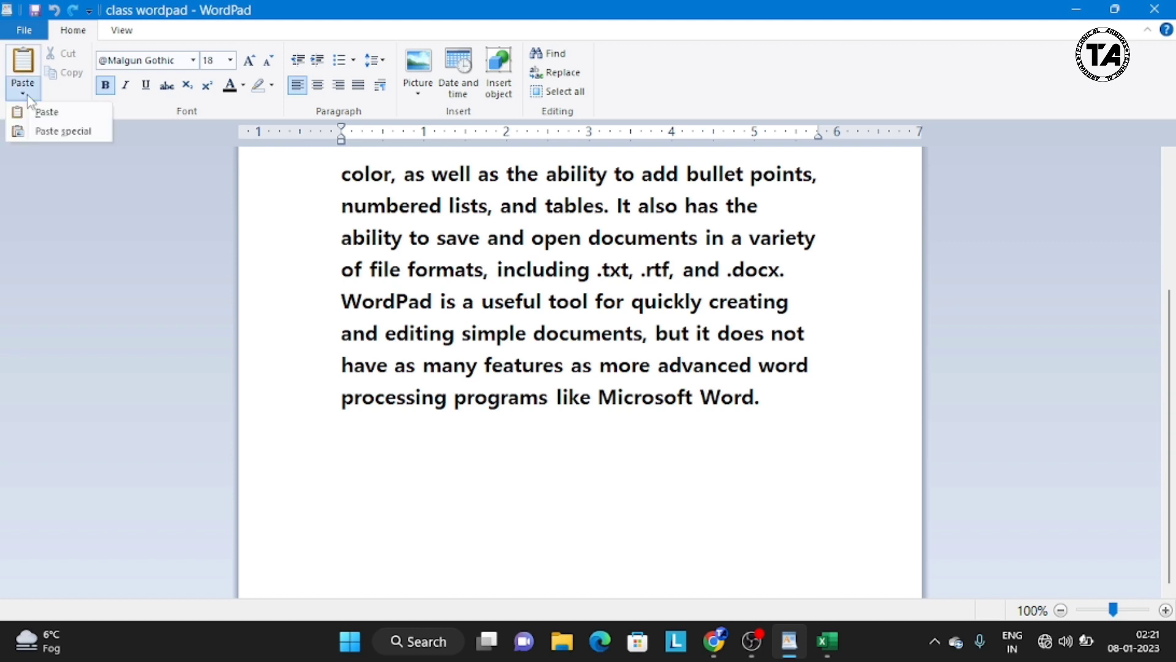
left_click(43, 130)
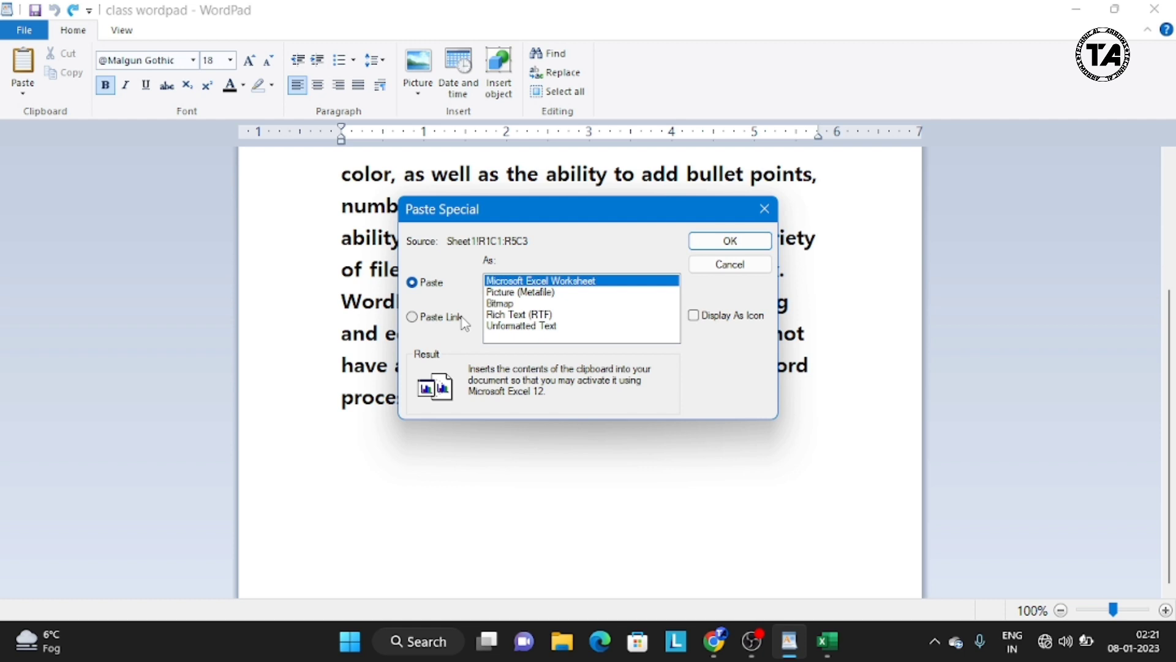
left_click(413, 318)
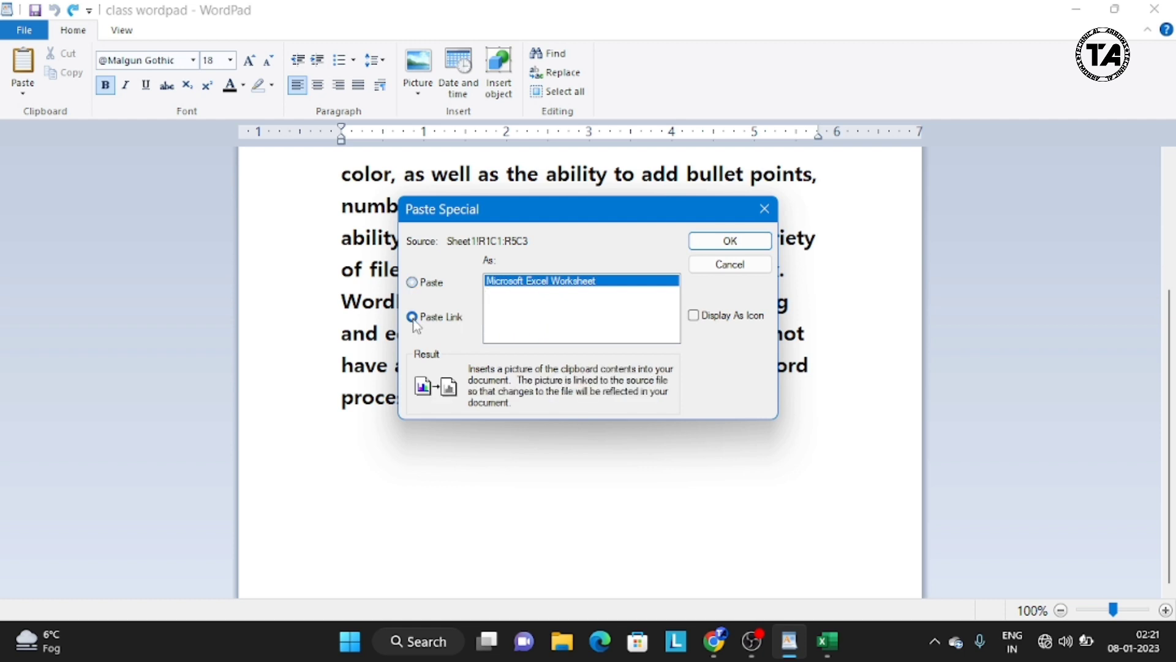
left_click(723, 242)
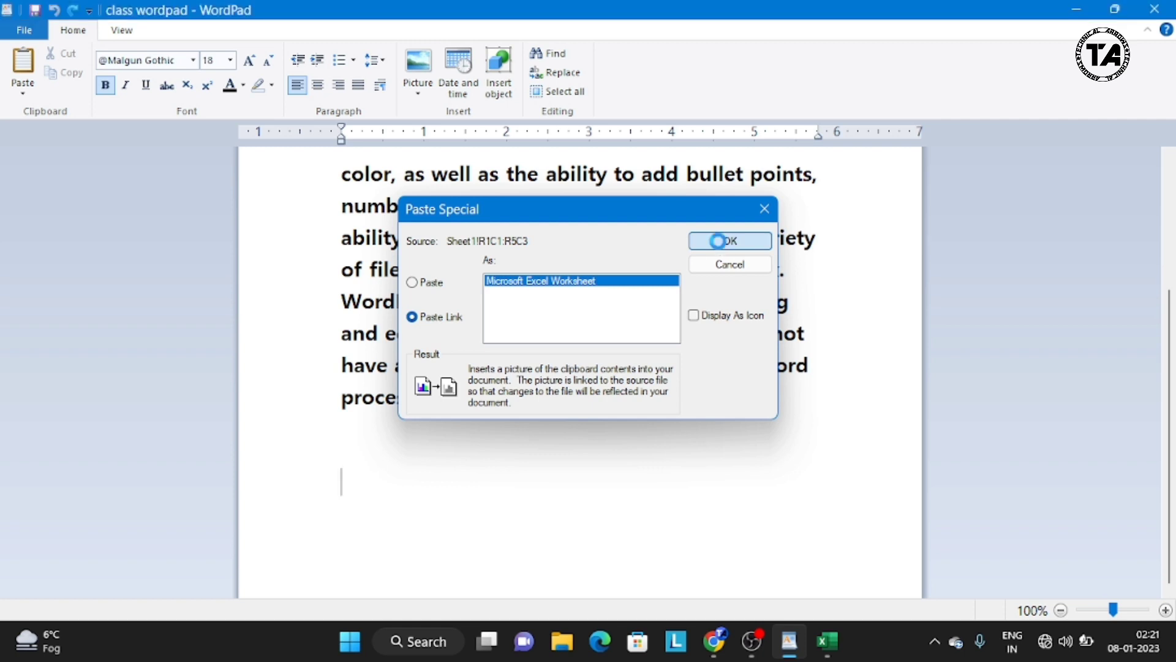
left_click(572, 511)
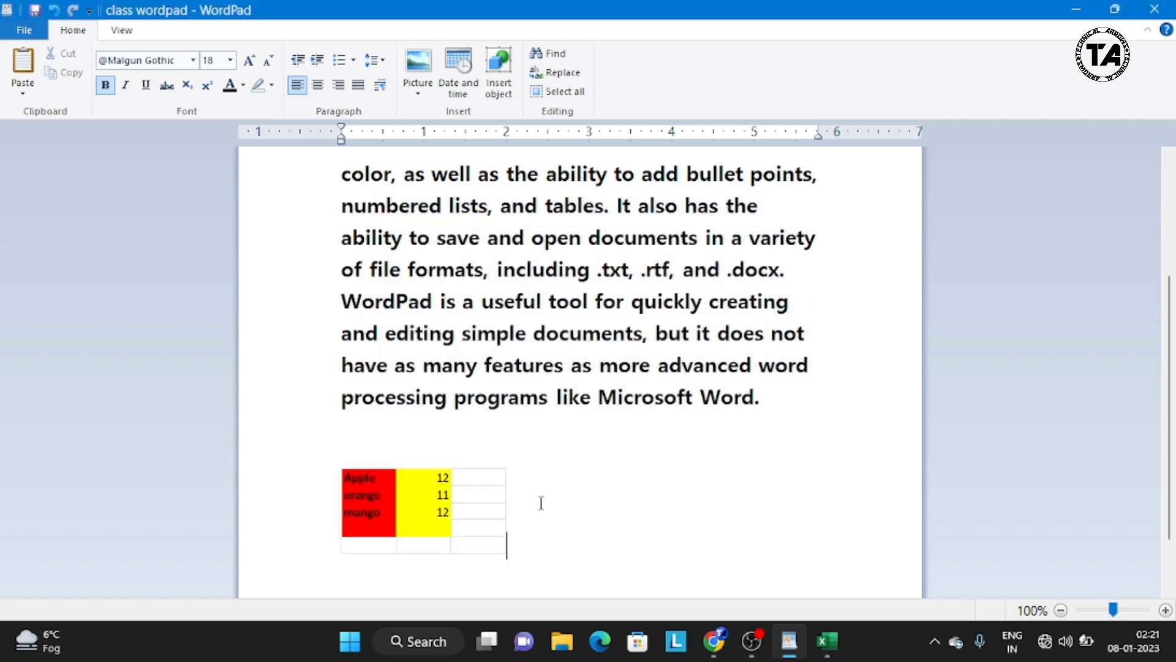
Open the linked table's source worksheet in Excel and return to the WordPad document
double_click(435, 497)
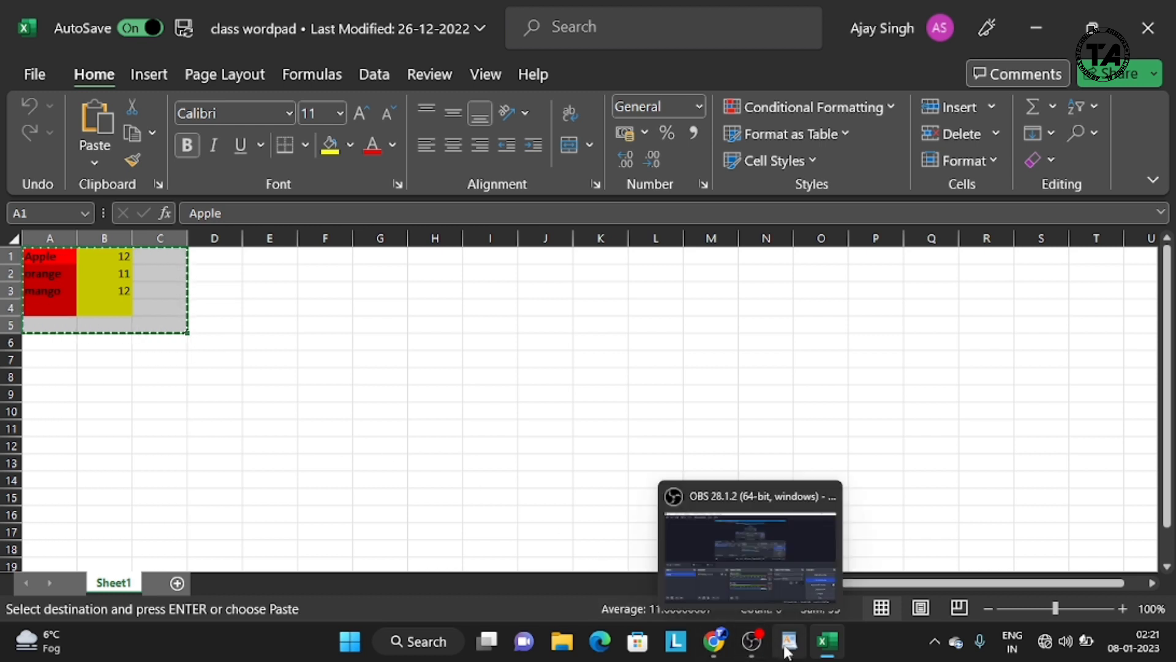
mouse_move(789, 650)
left_click(789, 555)
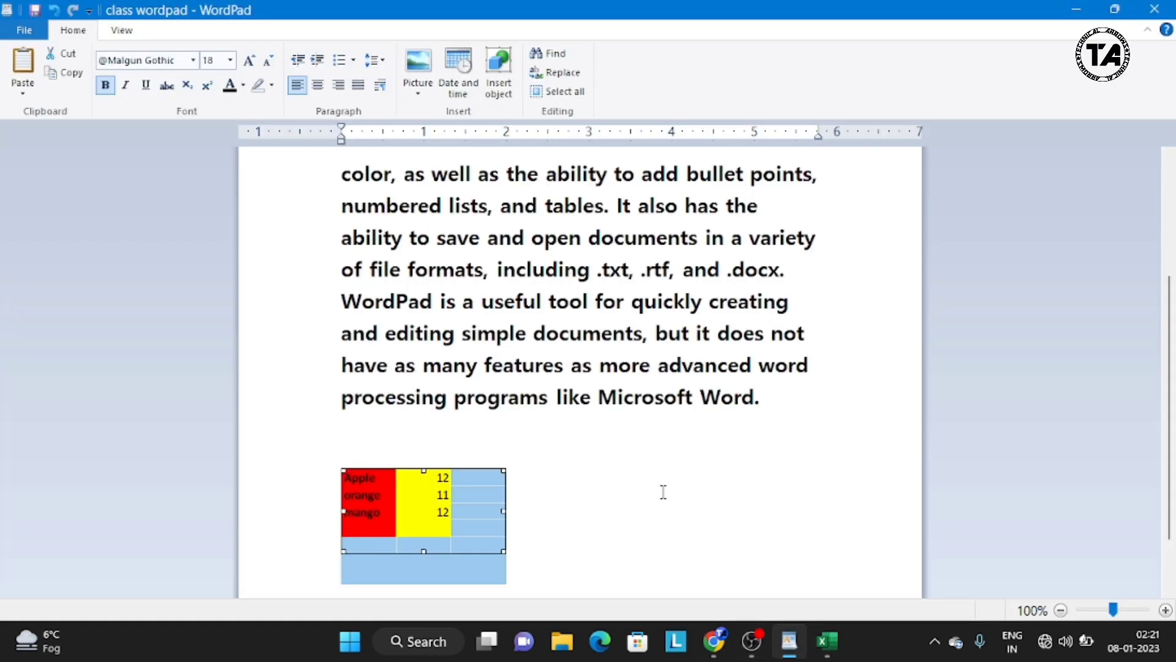